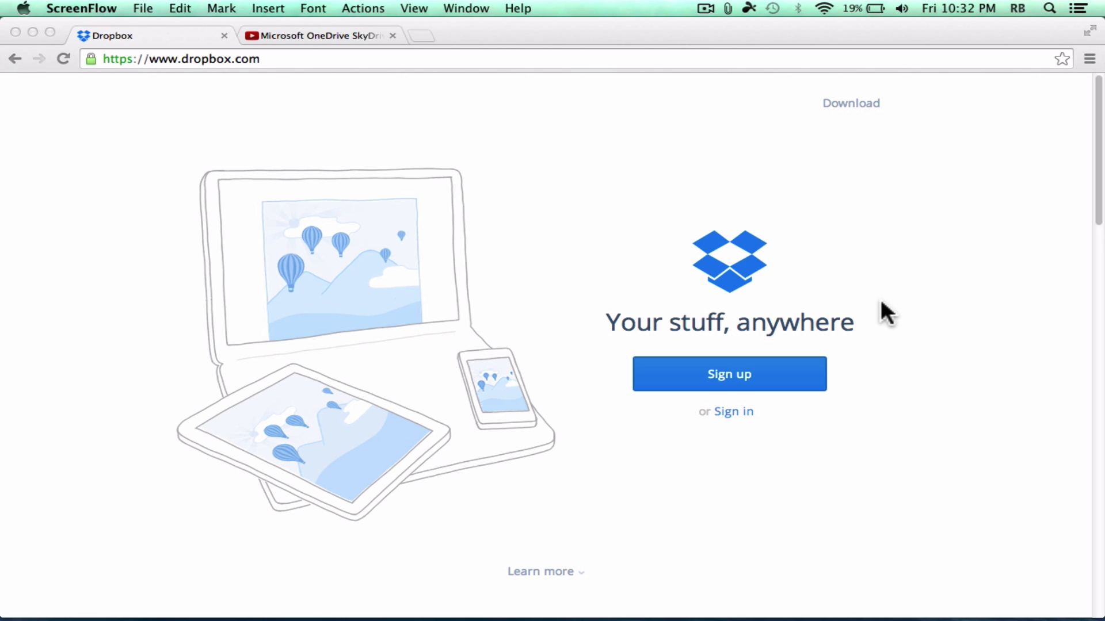
- Bring the Chrome window showing the dropbox.com homepage to the front
click(848, 420)
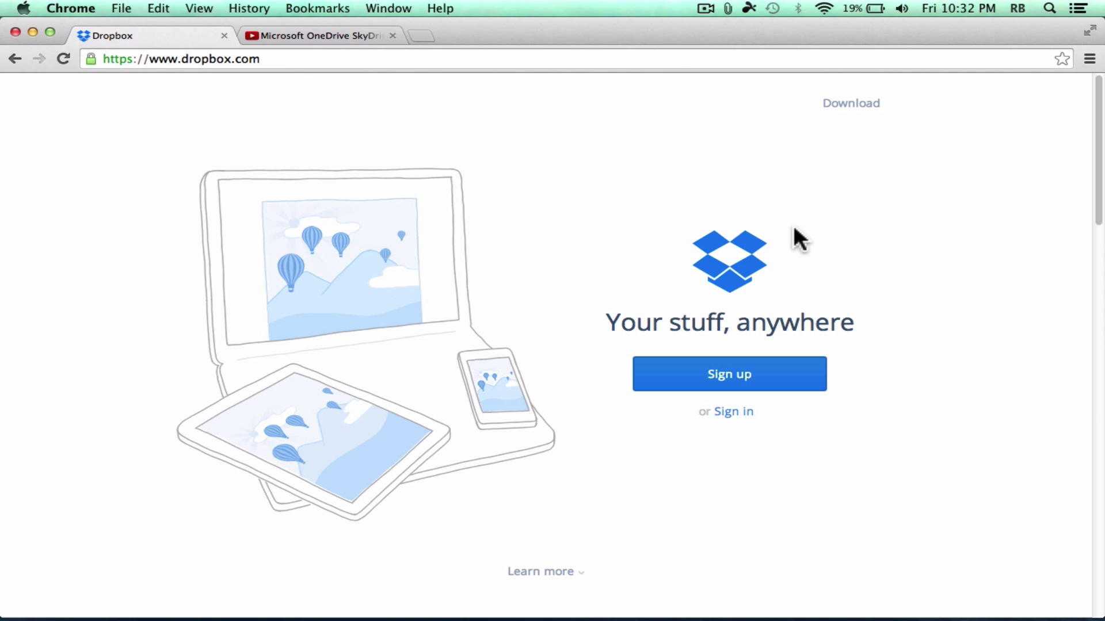
- Scroll through the YouTube OneDrive/SkyDrive setup video's description, then return to the Dropbox tab
click(323, 34)
scroll(492, 240, down, 1)
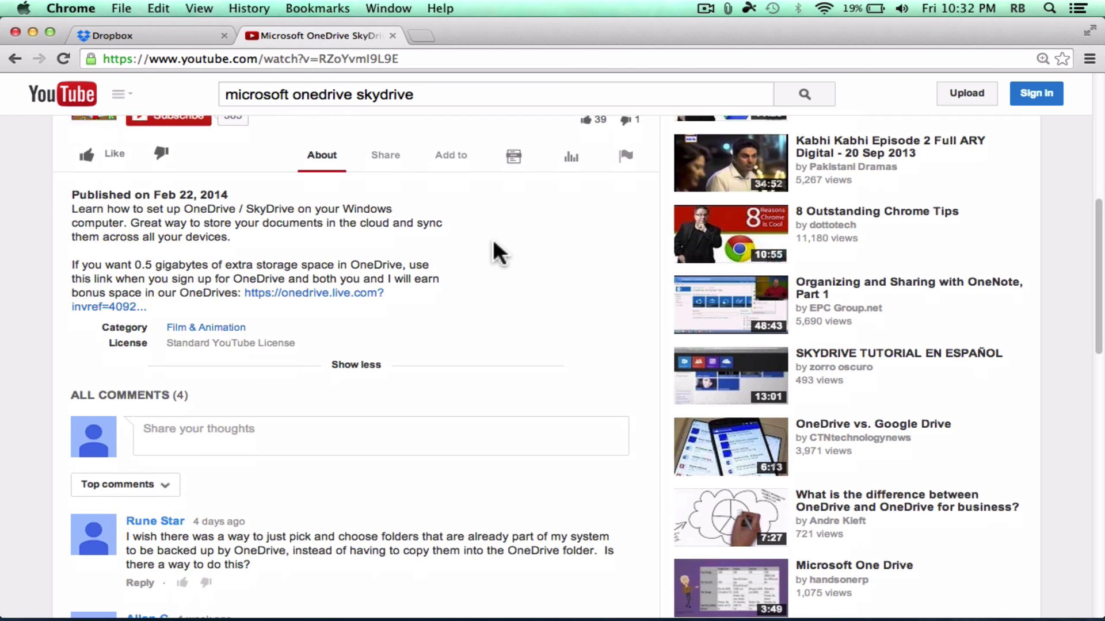
scroll(494, 240, up, 1)
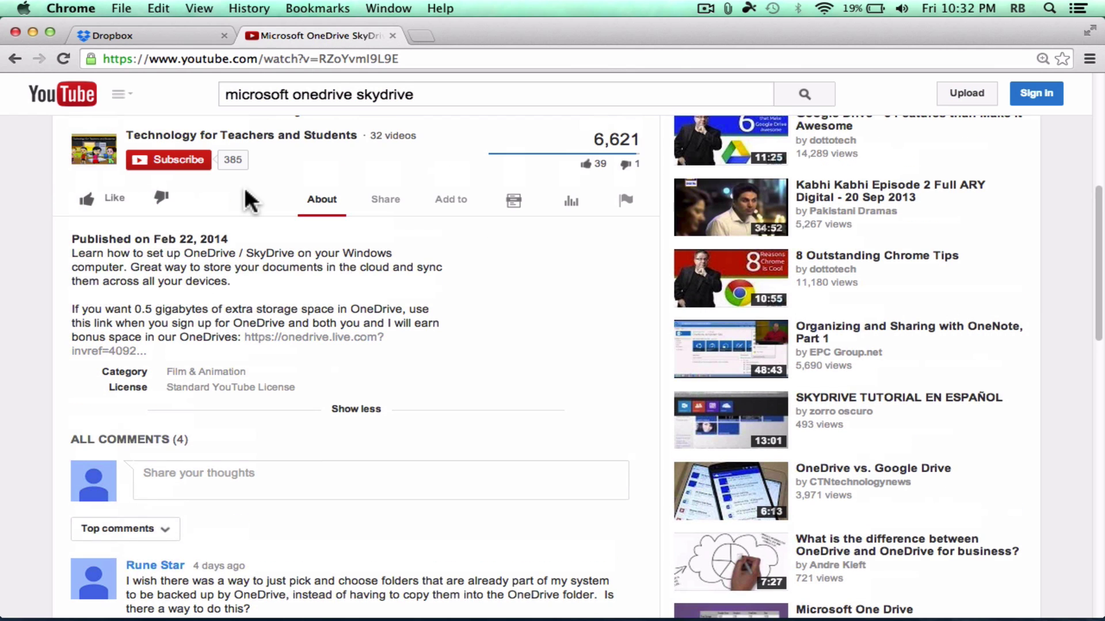
scroll(273, 188, down, 1)
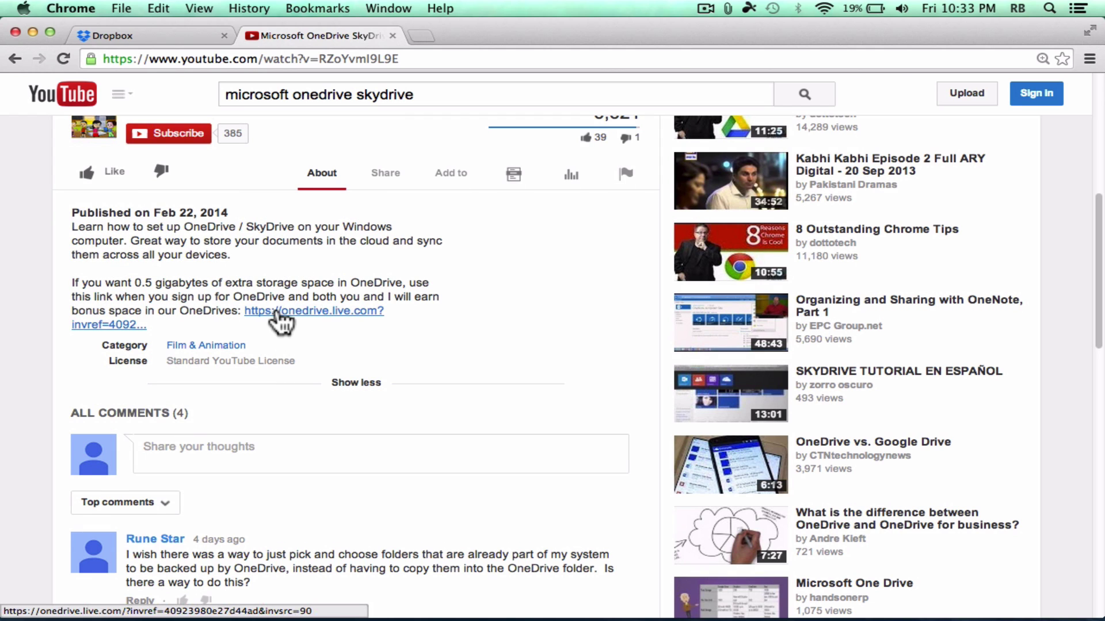
scroll(288, 314, up, 1)
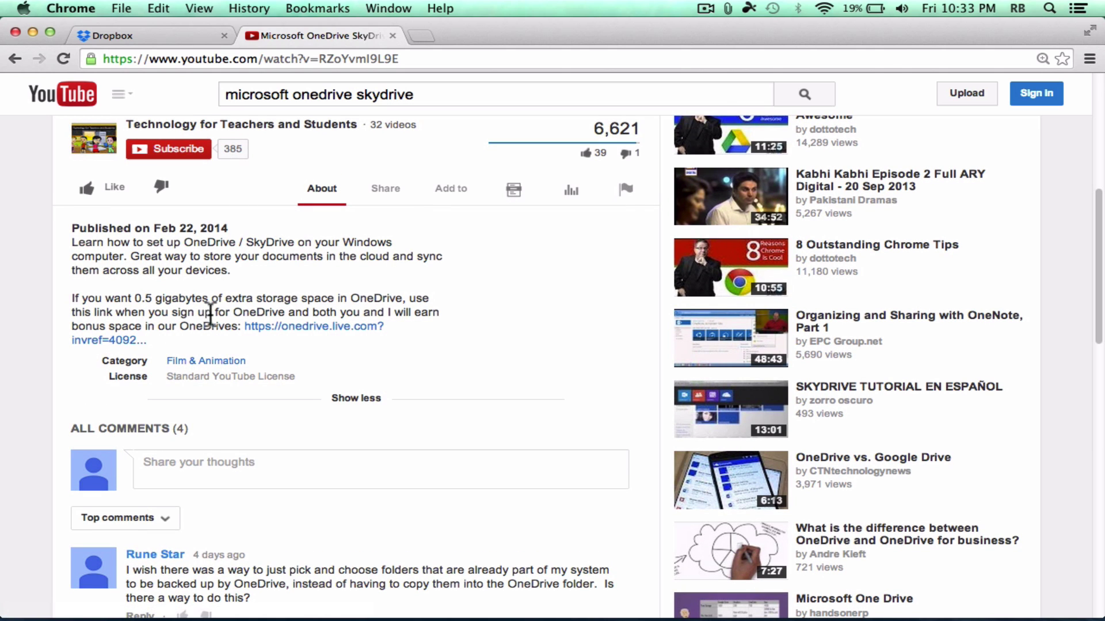
click(135, 36)
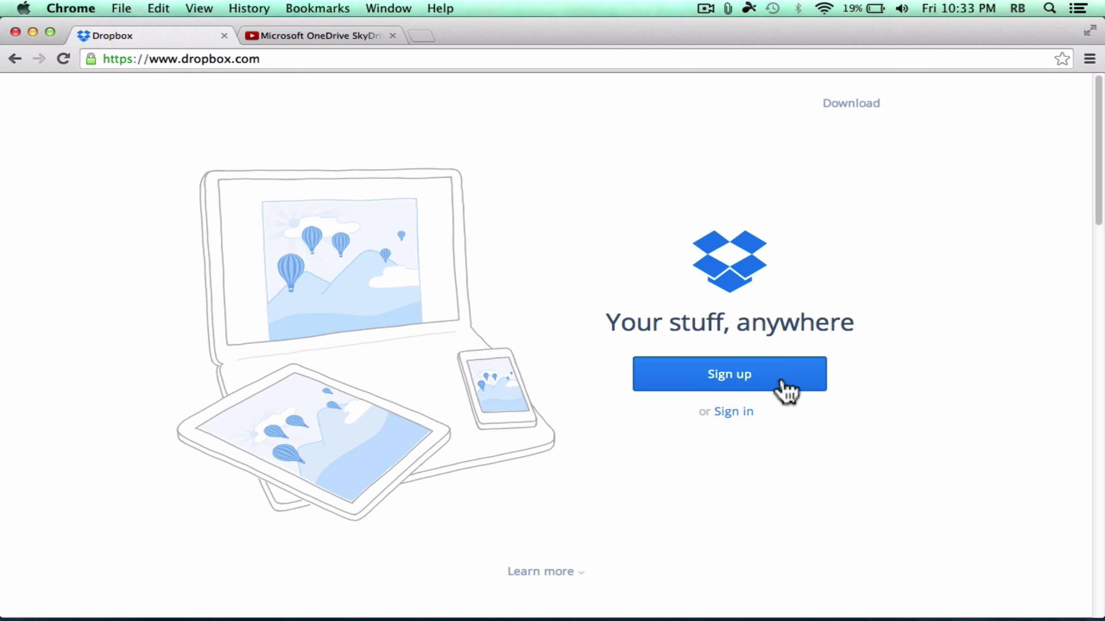
- Sign up or sign in on dropbox.com to reach the account's Files home page
click(753, 385)
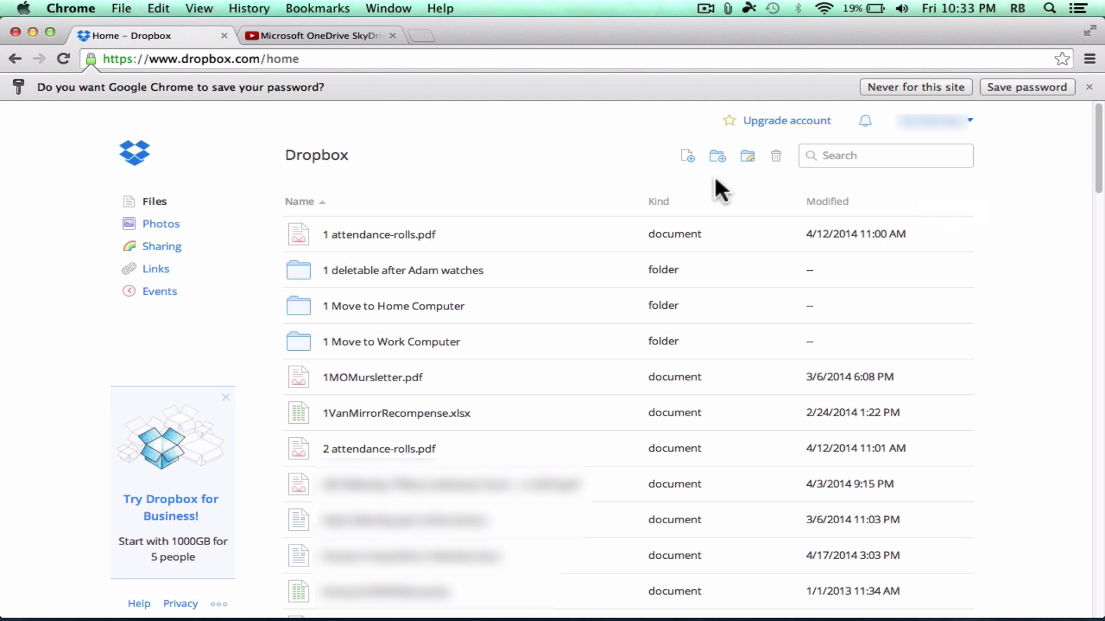
- Upload the Desktop file Presenter Info.docx (71.31 KB) into the Dropbox home folder
click(688, 161)
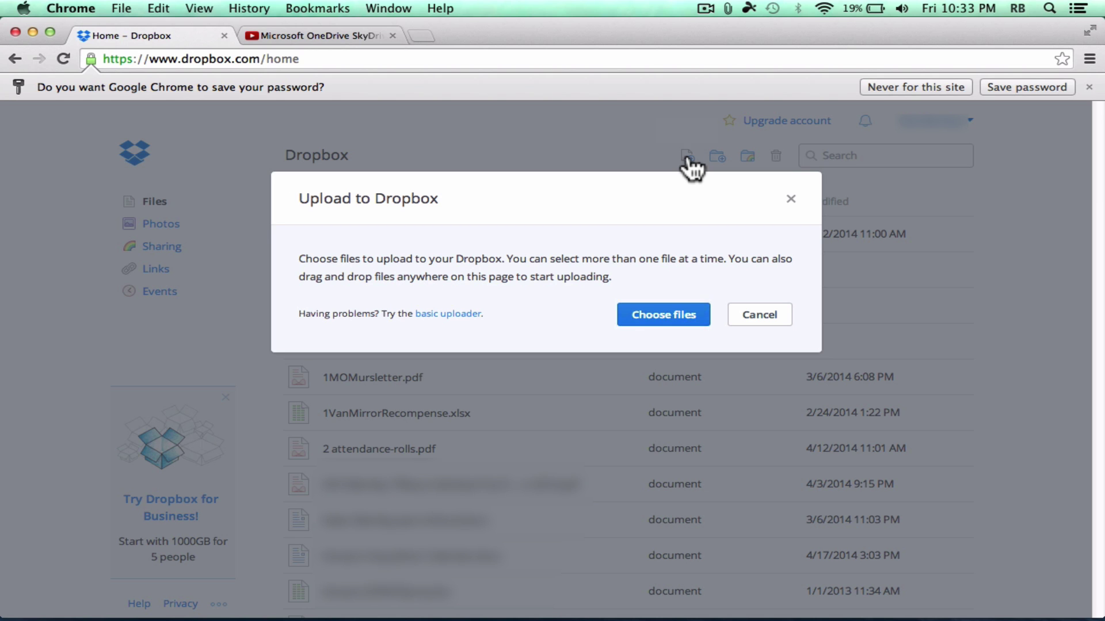
click(669, 316)
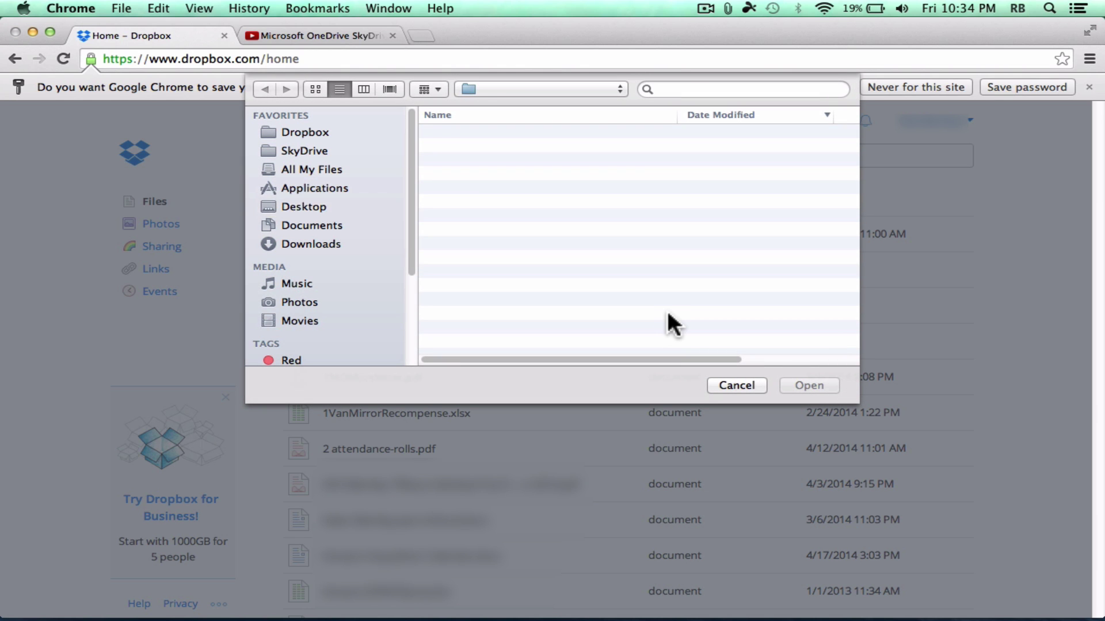
click(494, 175)
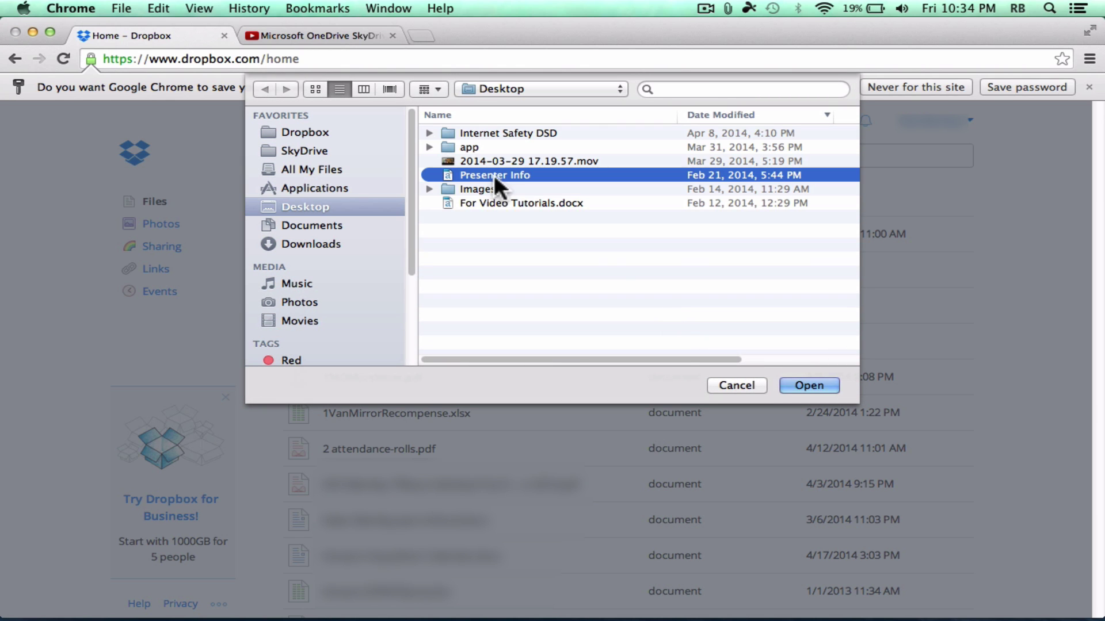
click(815, 383)
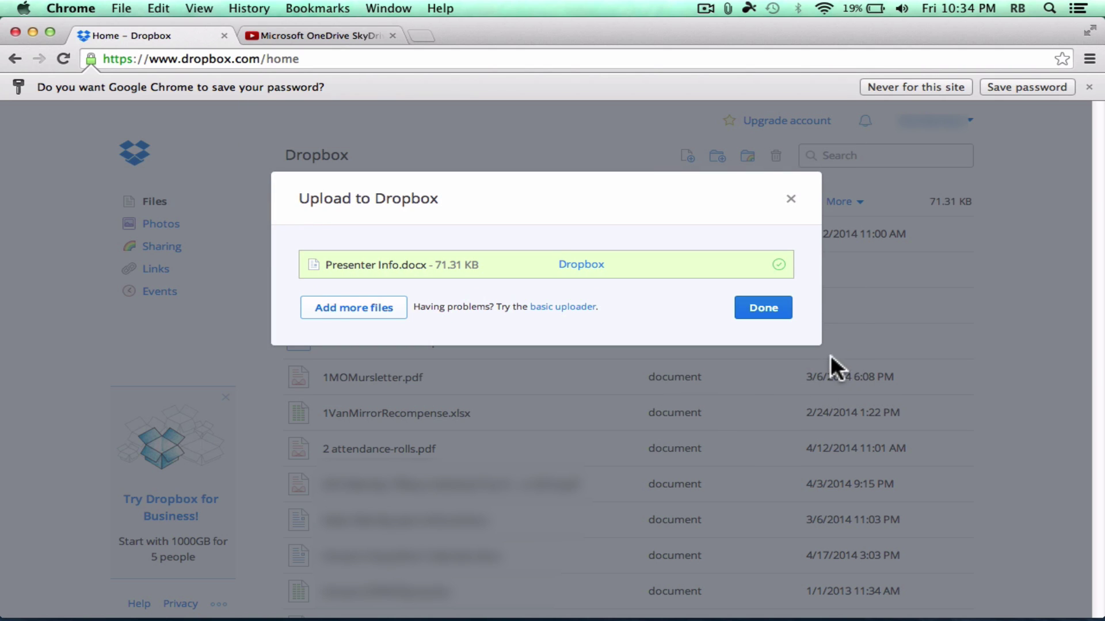
click(763, 308)
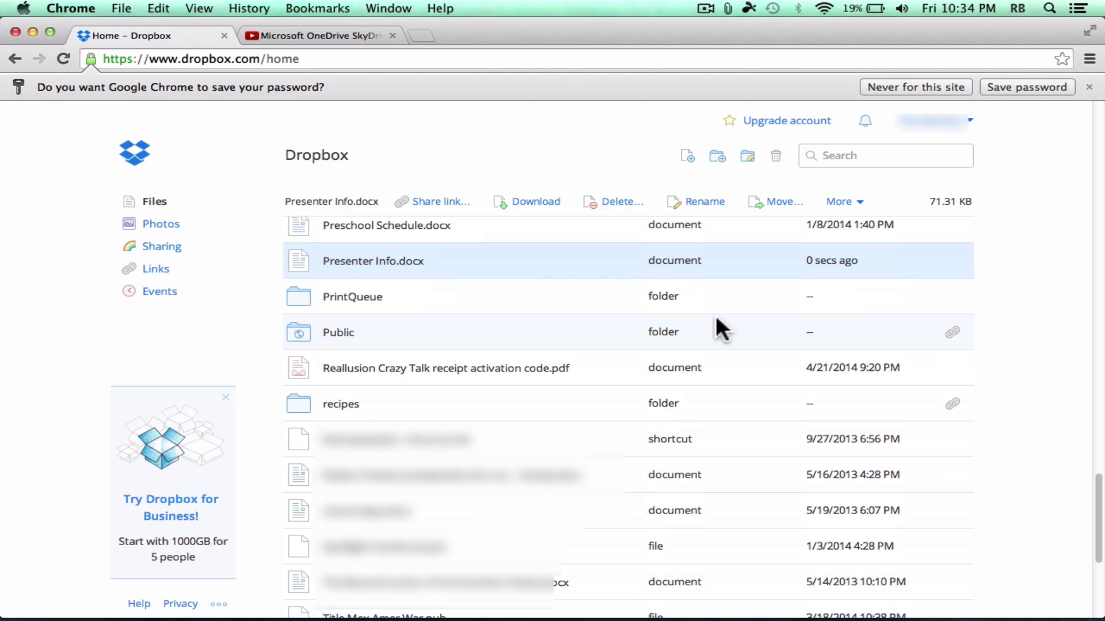
- Preview Presenter Info.docx, view its Share link options, and accept Chrome's save-password offer
click(372, 263)
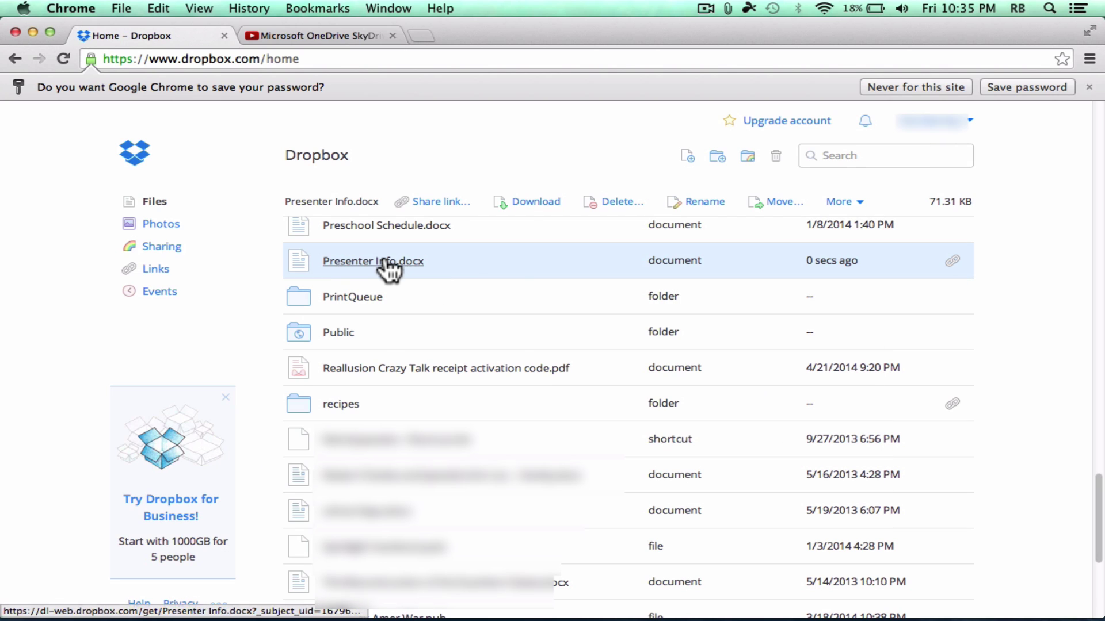
right_click(385, 261)
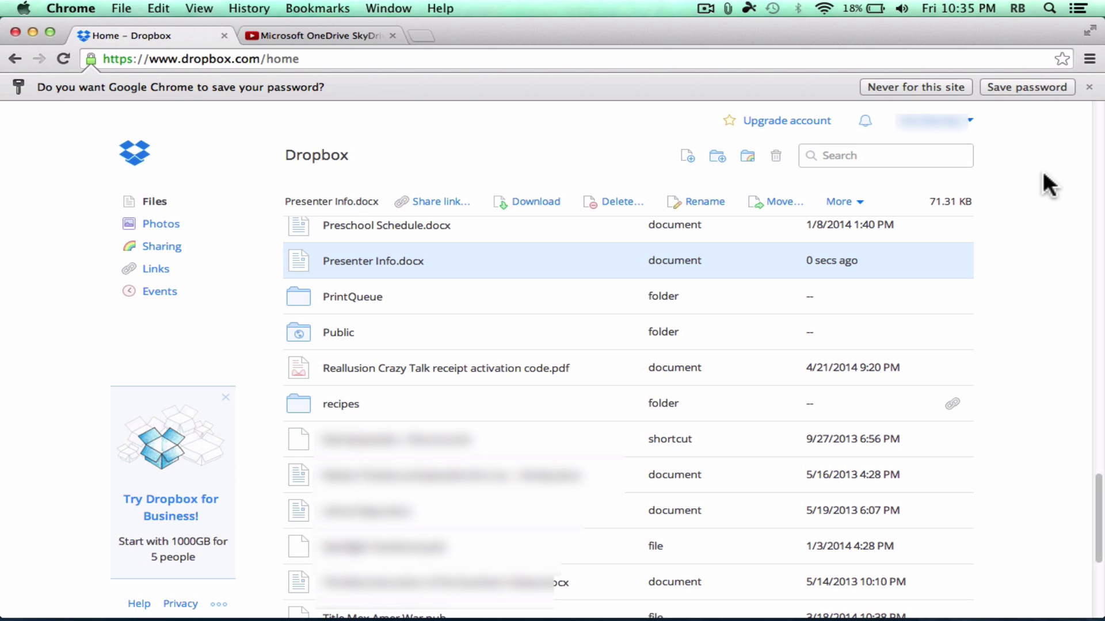
click(1039, 90)
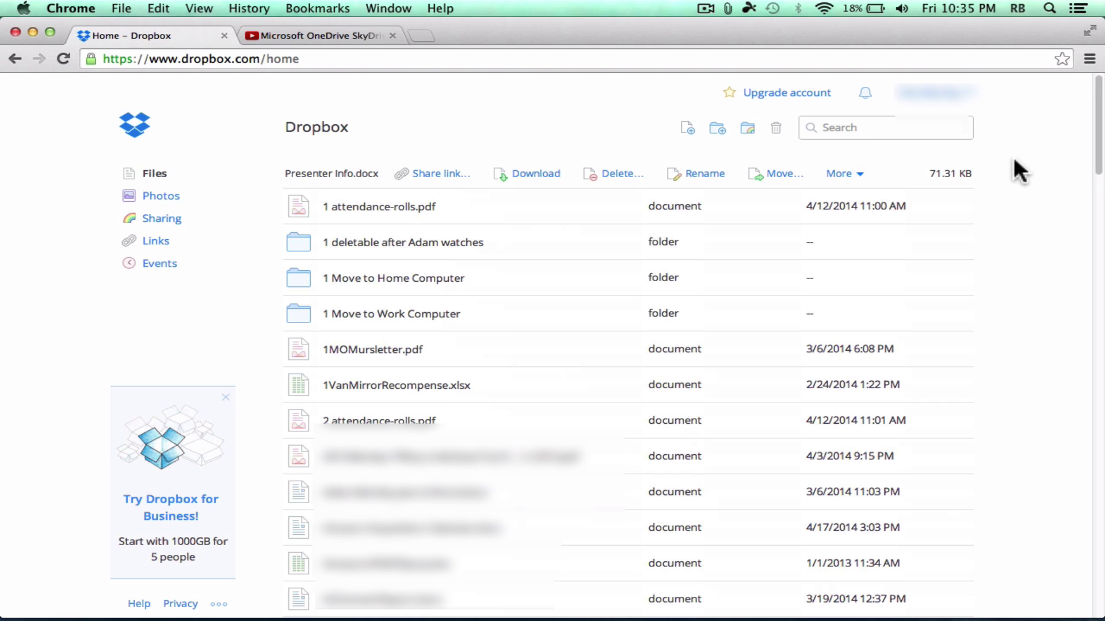
- Reach the Dropbox desktop app install page through the account menu's Install option
click(943, 102)
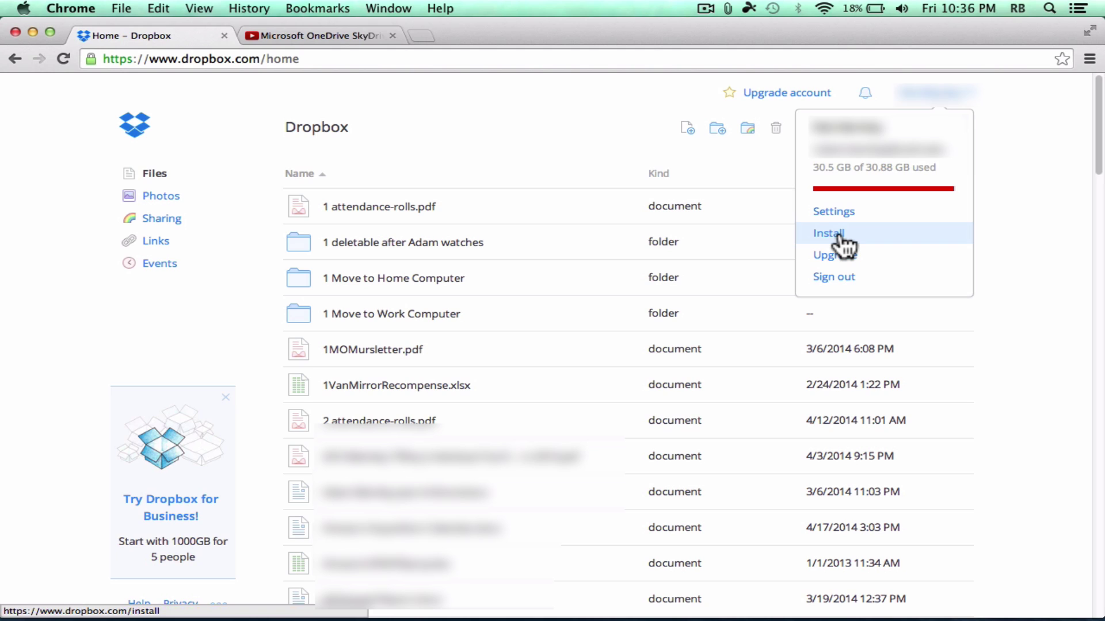
click(838, 236)
drag(212, 217, 433, 244)
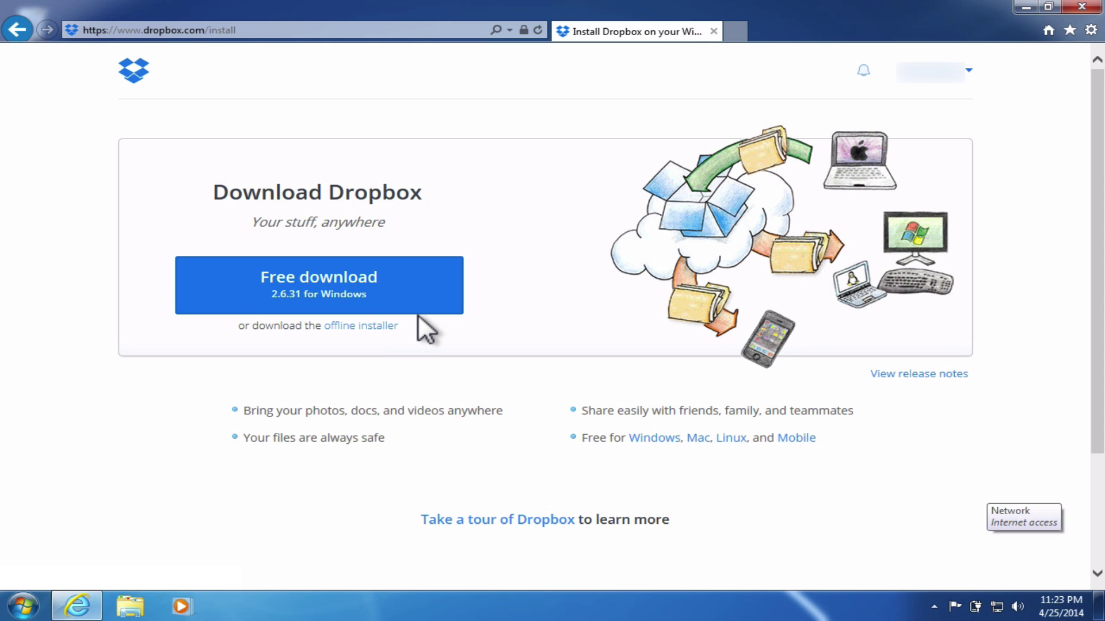
- Start the free Dropbox for Windows download and move the Internet Explorer window up-left
click(362, 290)
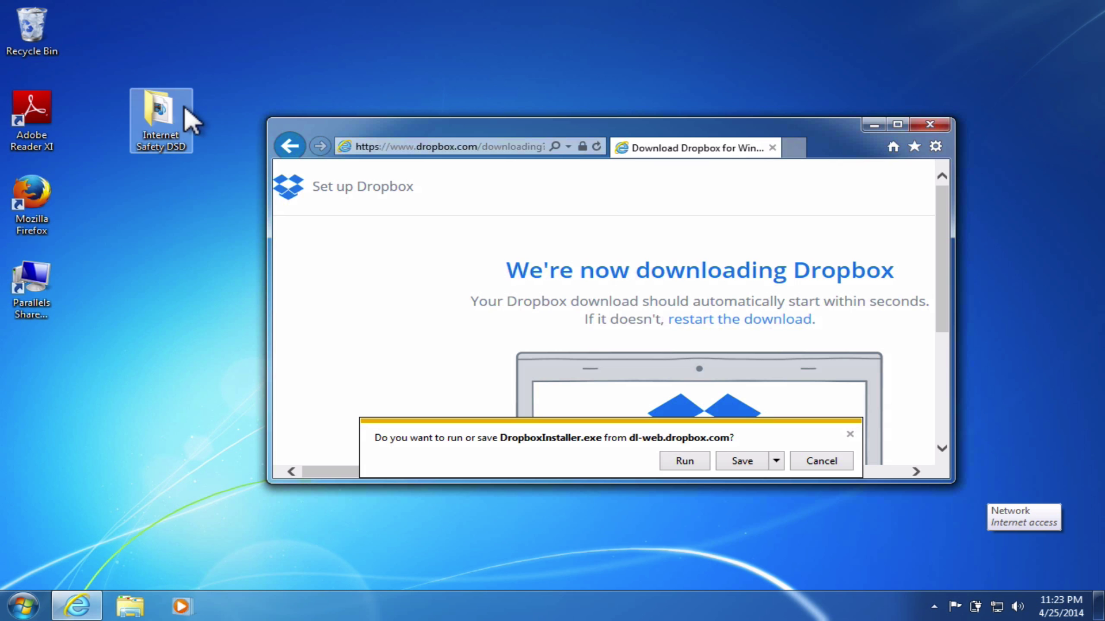
drag(426, 131, 335, 52)
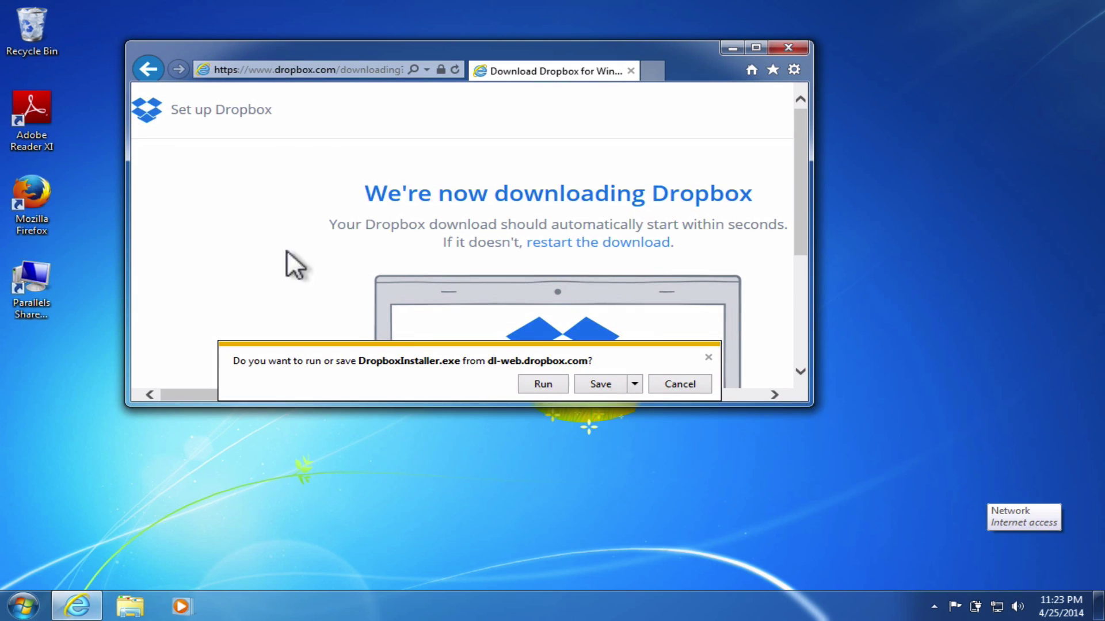
- Check the Downloads folder in Windows Explorer, close it, and restore the maximized download page
click(130, 610)
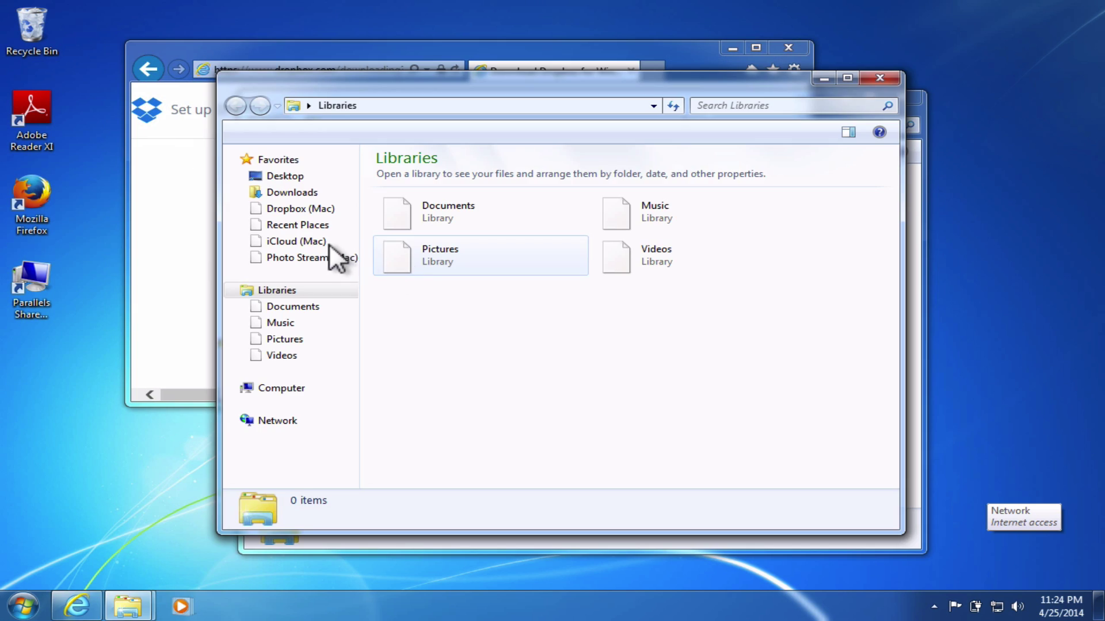
click(296, 192)
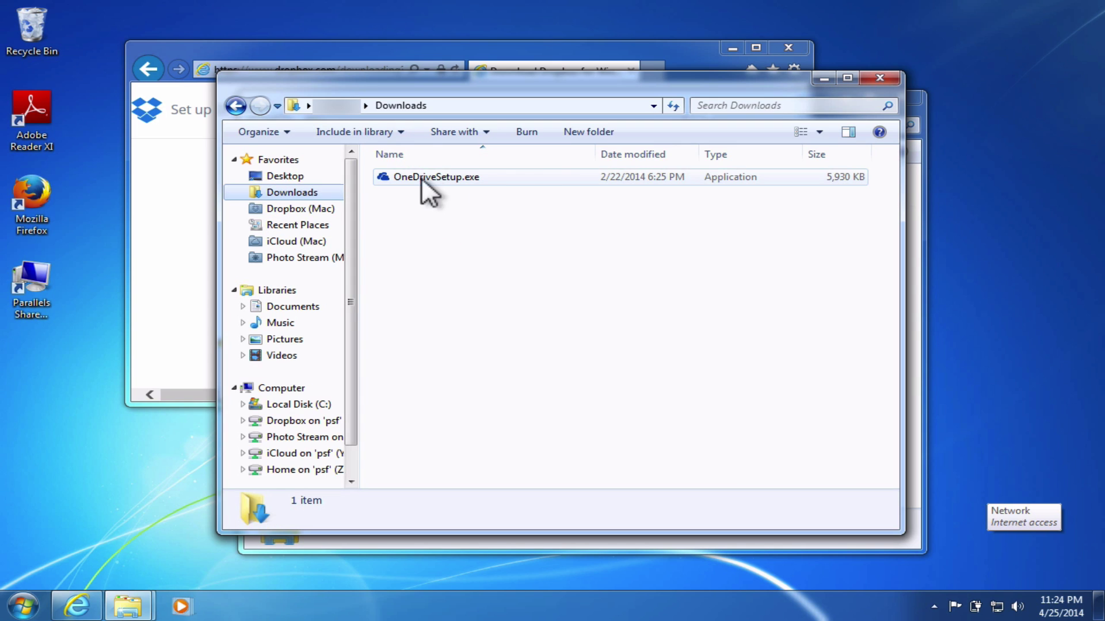
click(879, 78)
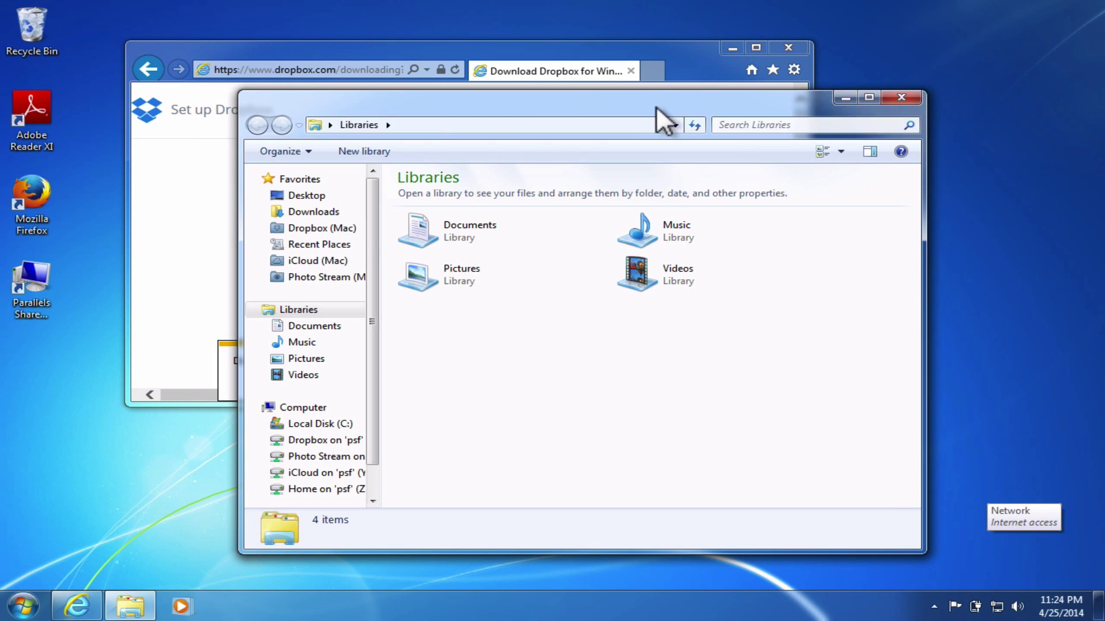
click(757, 47)
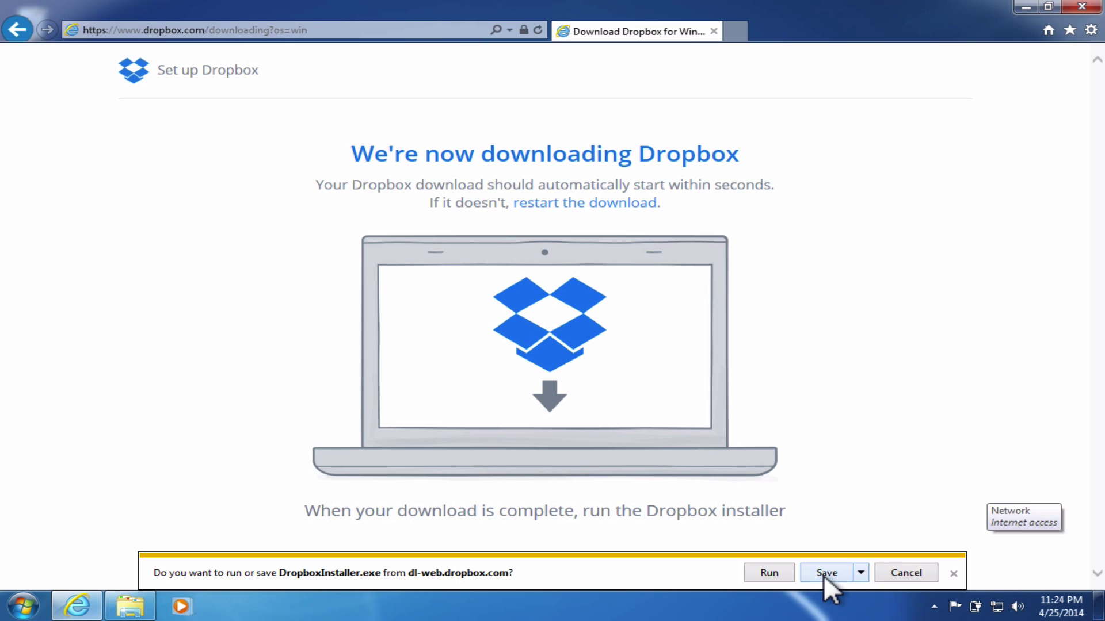
- Save DropboxInstaller.exe, then run it from the View Downloads list
click(823, 573)
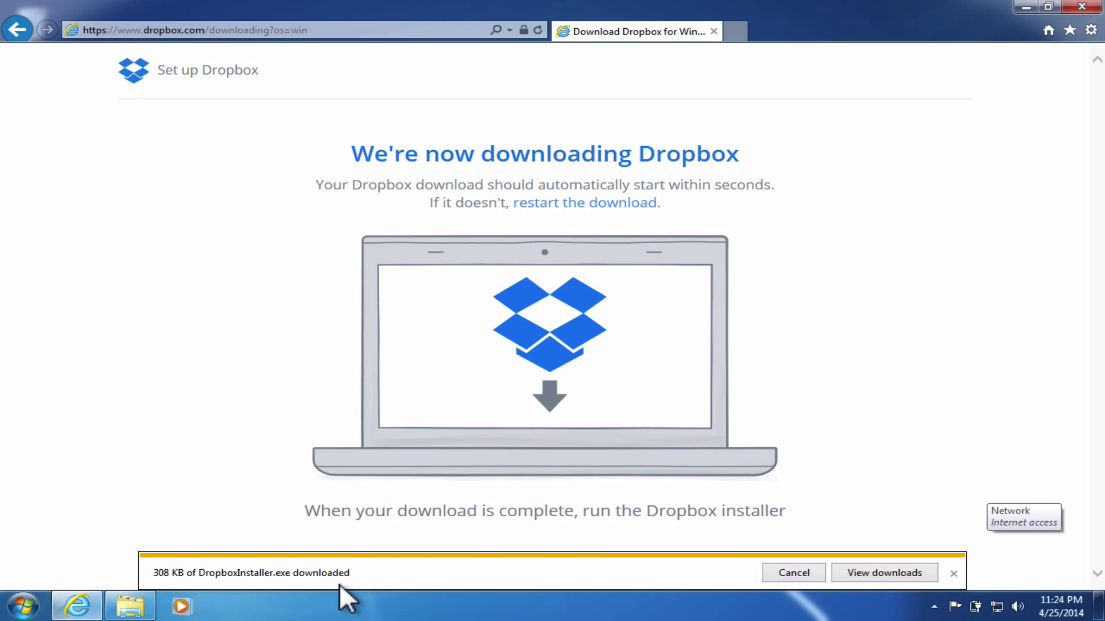
click(892, 573)
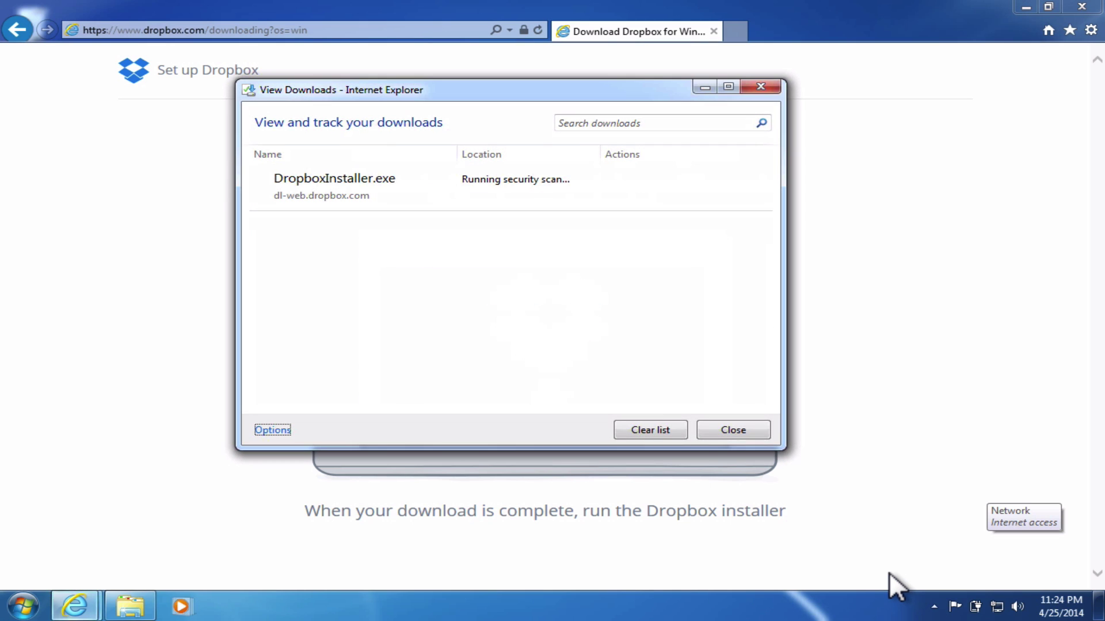
right_click(354, 183)
click(320, 236)
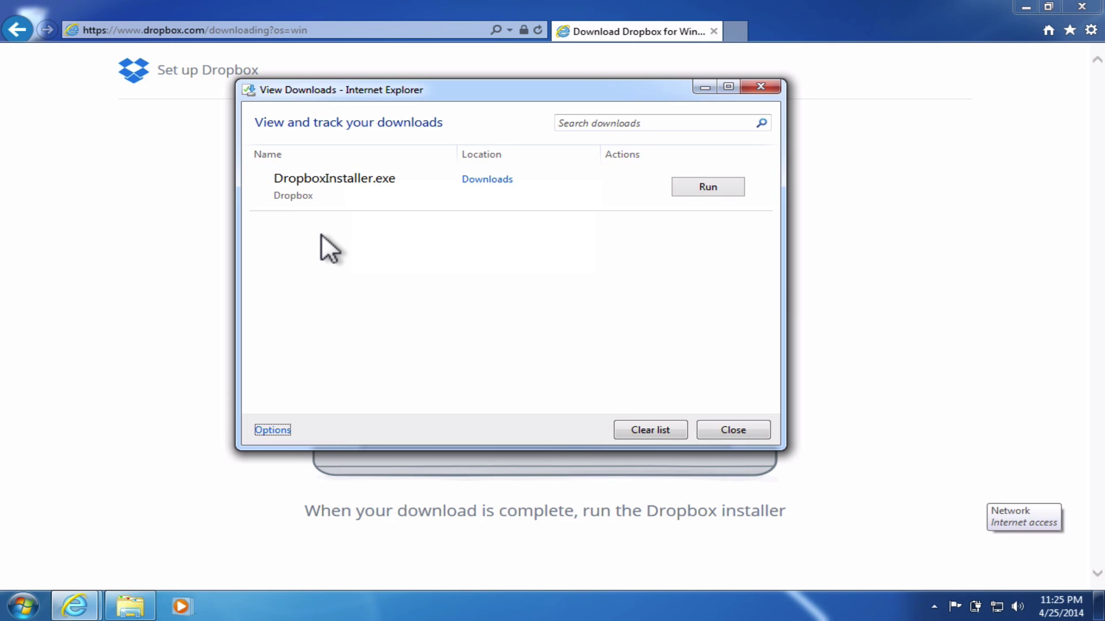
click(326, 177)
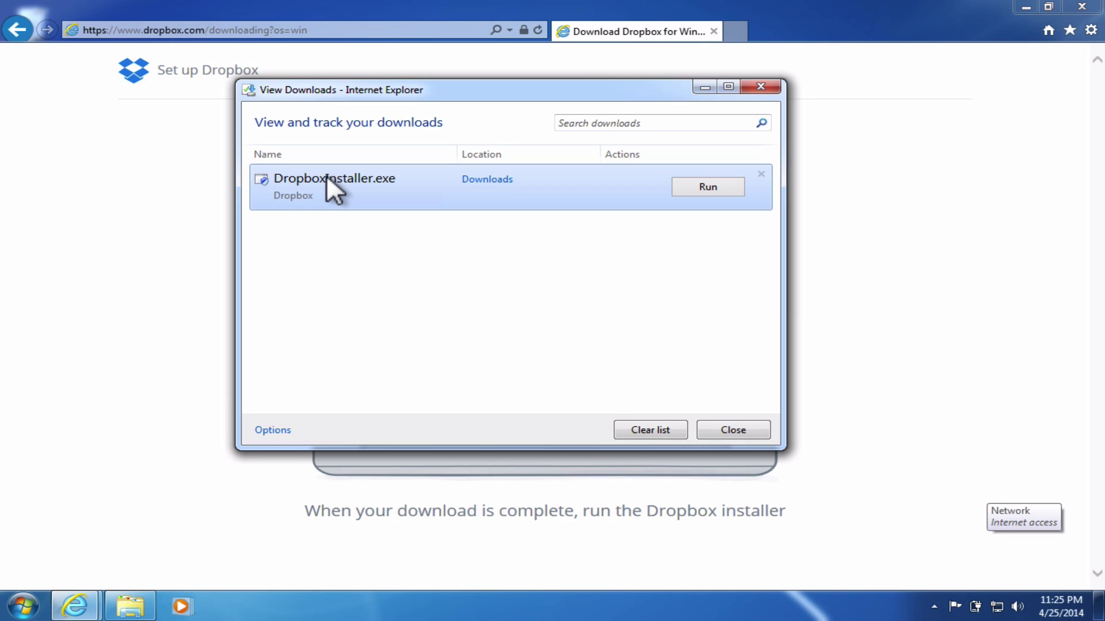
click(705, 185)
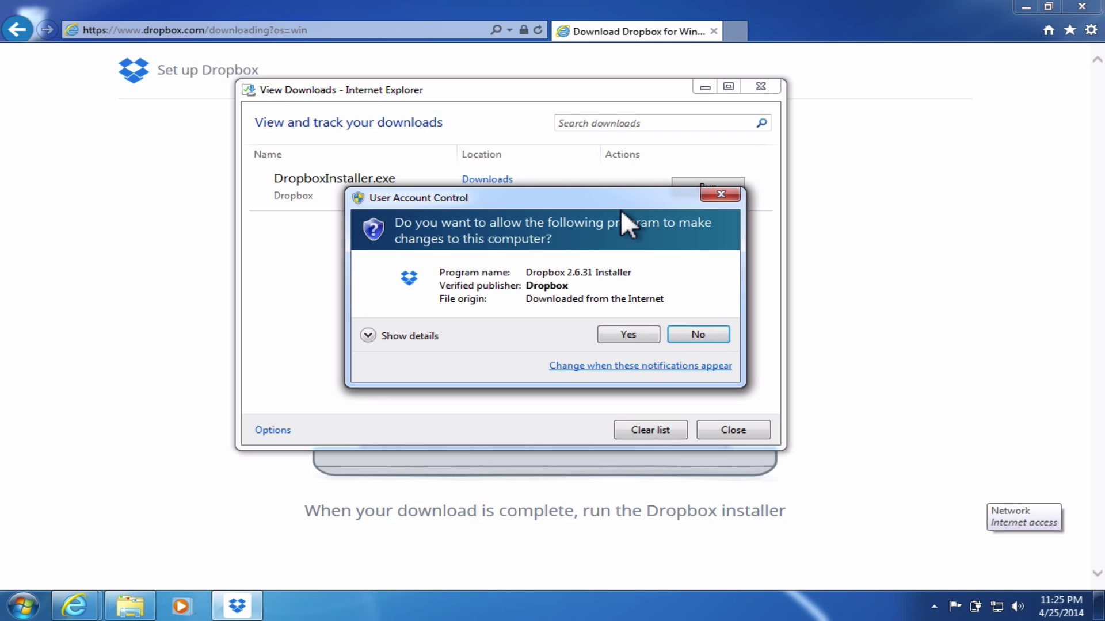
- Allow the Dropbox 2.6.31 Installer through User Account Control and close the View Downloads window
click(627, 335)
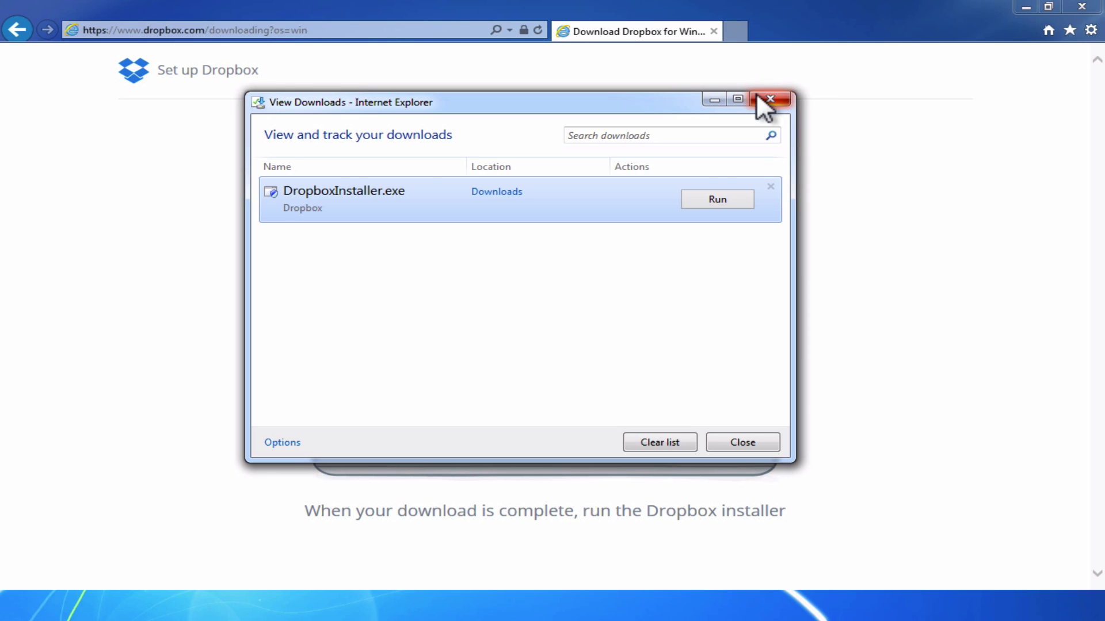
click(621, 102)
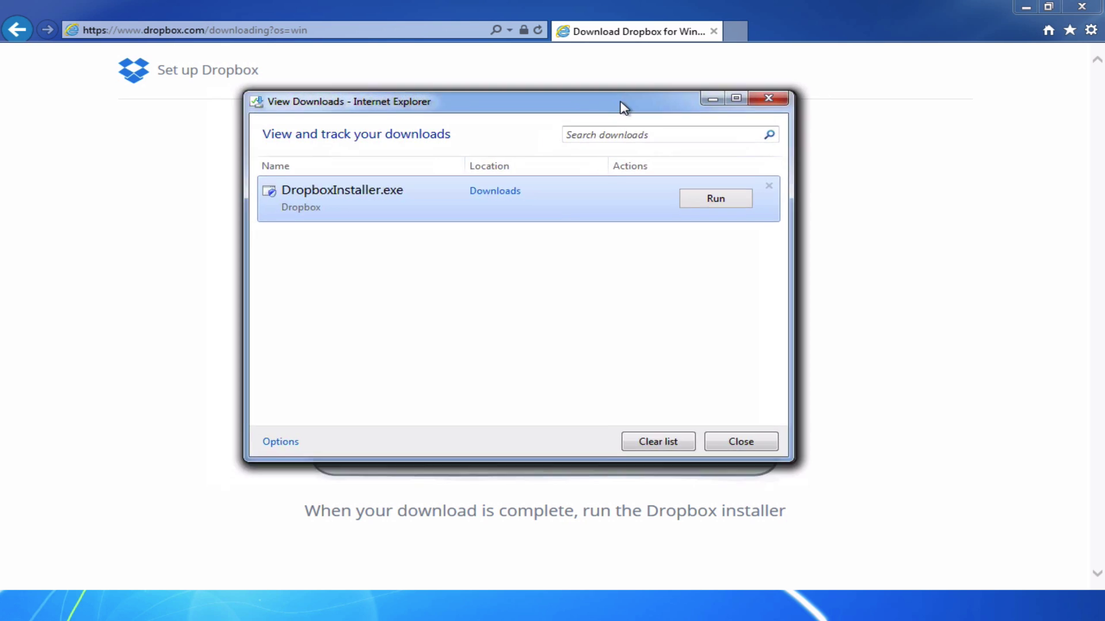
drag(621, 102, 618, 95)
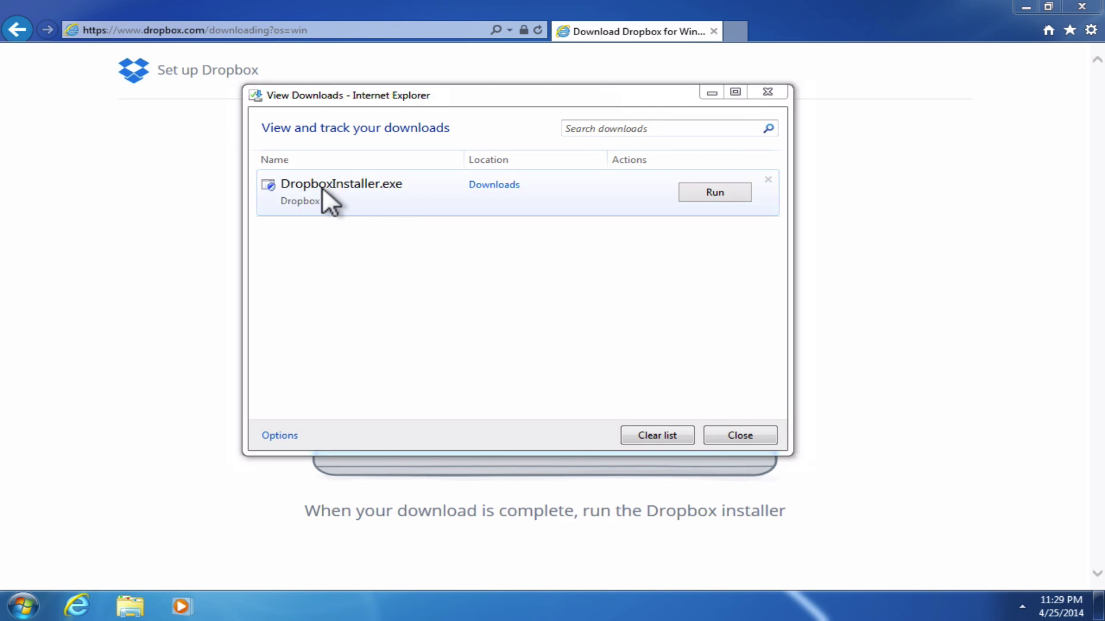
click(727, 197)
click(774, 90)
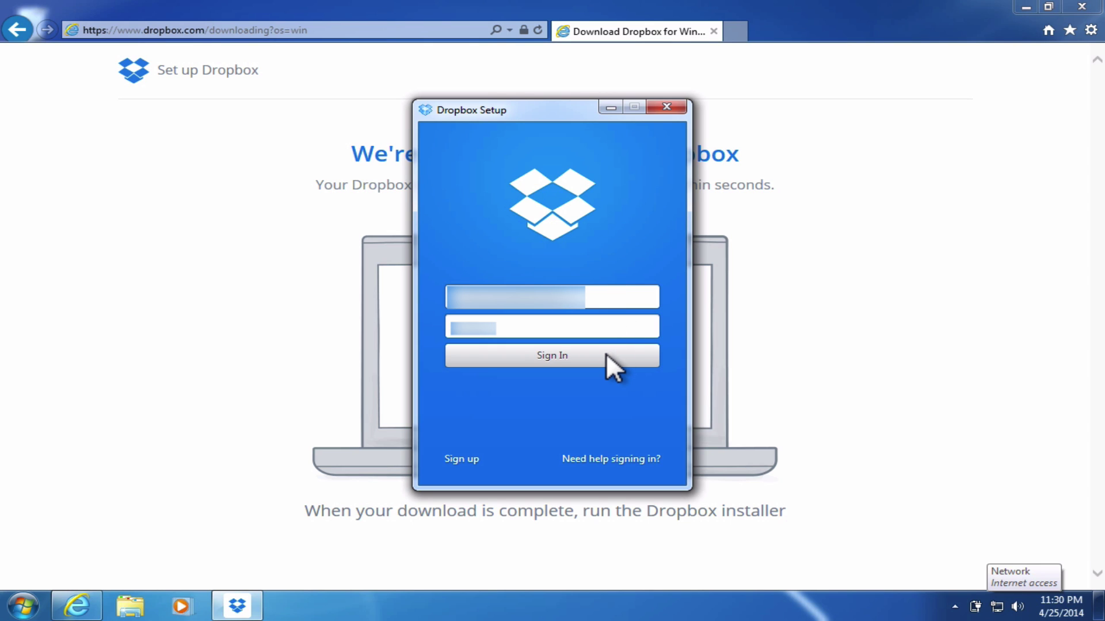
- Sign in to Dropbox and close the setup window after the Congratulations screen
click(605, 354)
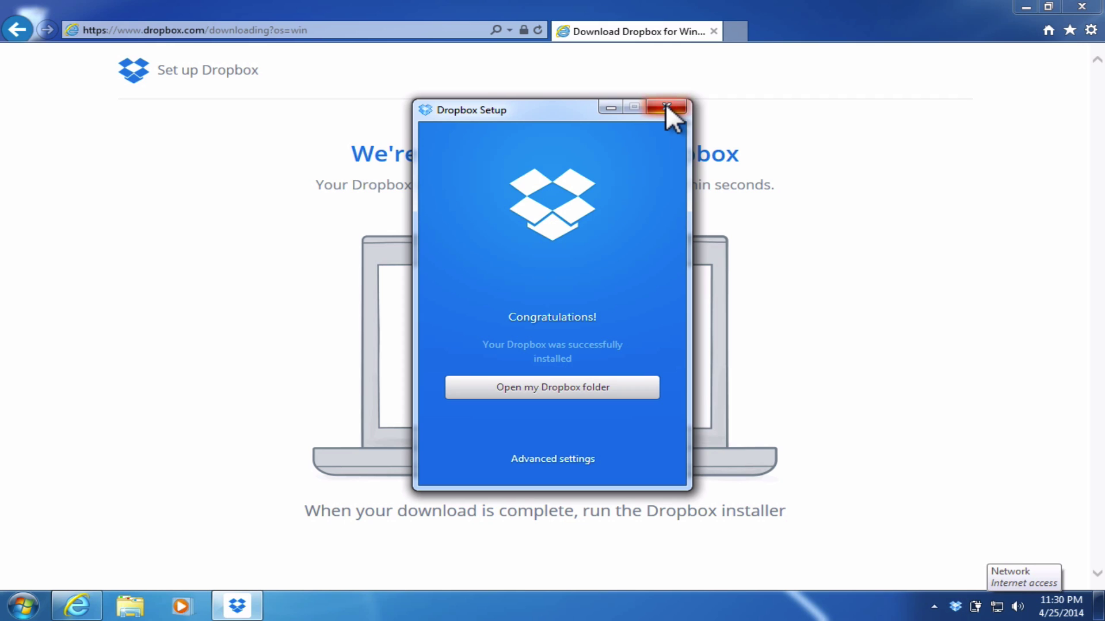
click(667, 107)
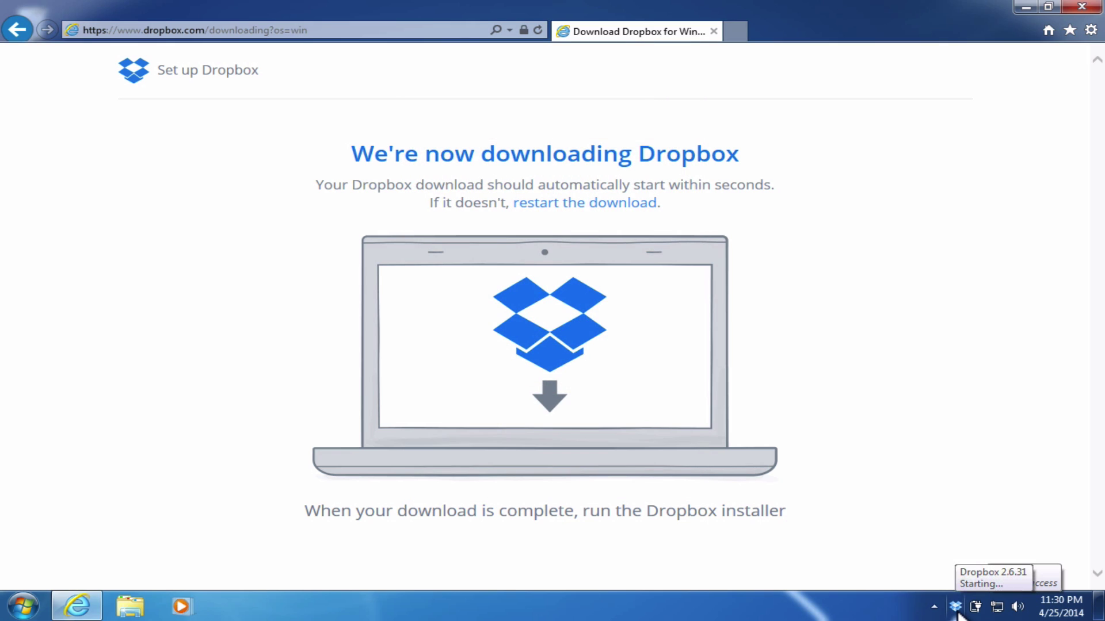
click(956, 611)
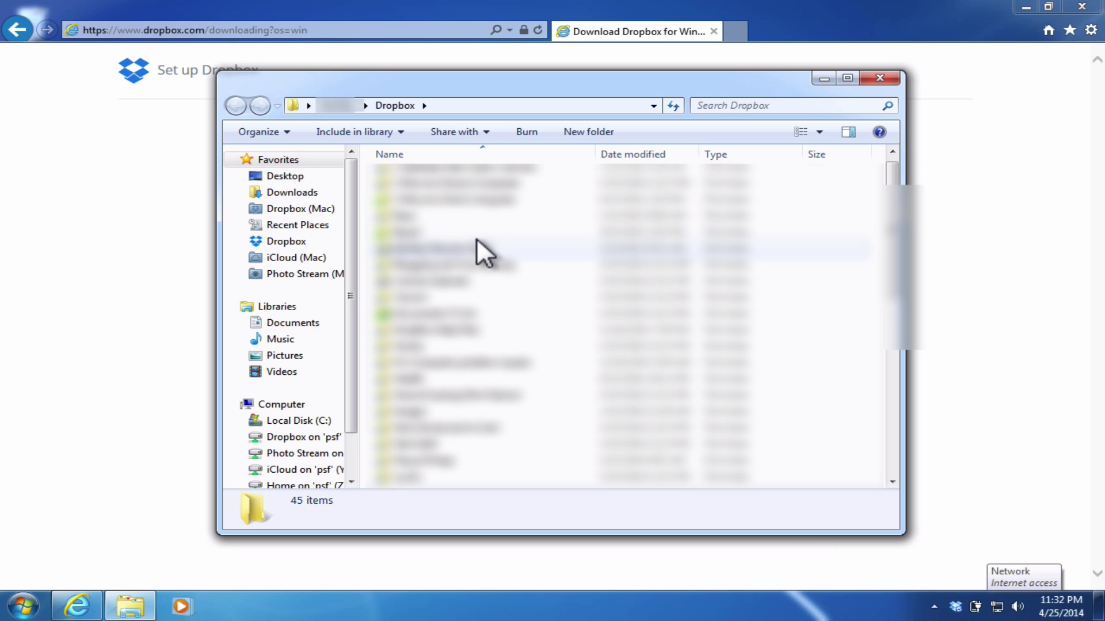
scroll(474, 235, down, 2)
drag(889, 253, 874, 187)
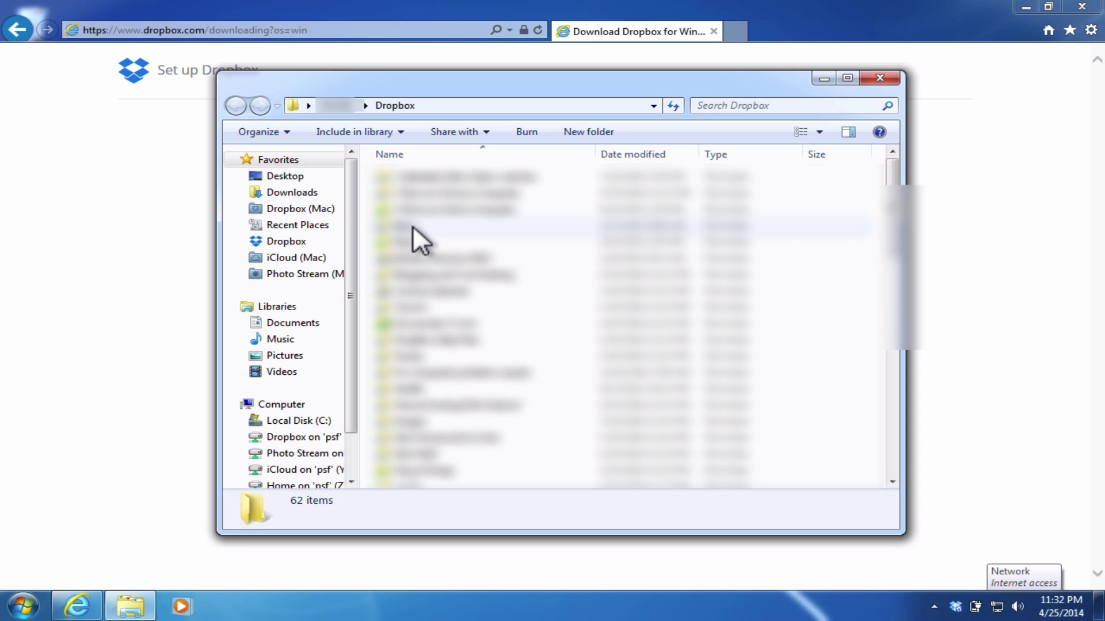
click(883, 78)
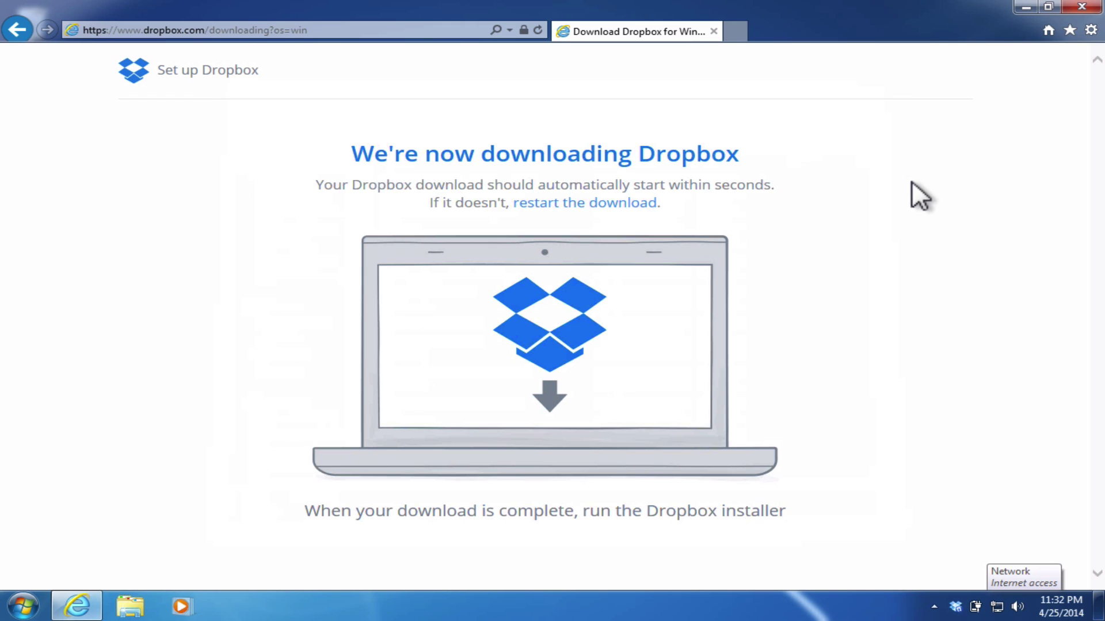
- Minimize the browser and open the Dropbox folder from the tray status panel
click(1030, 4)
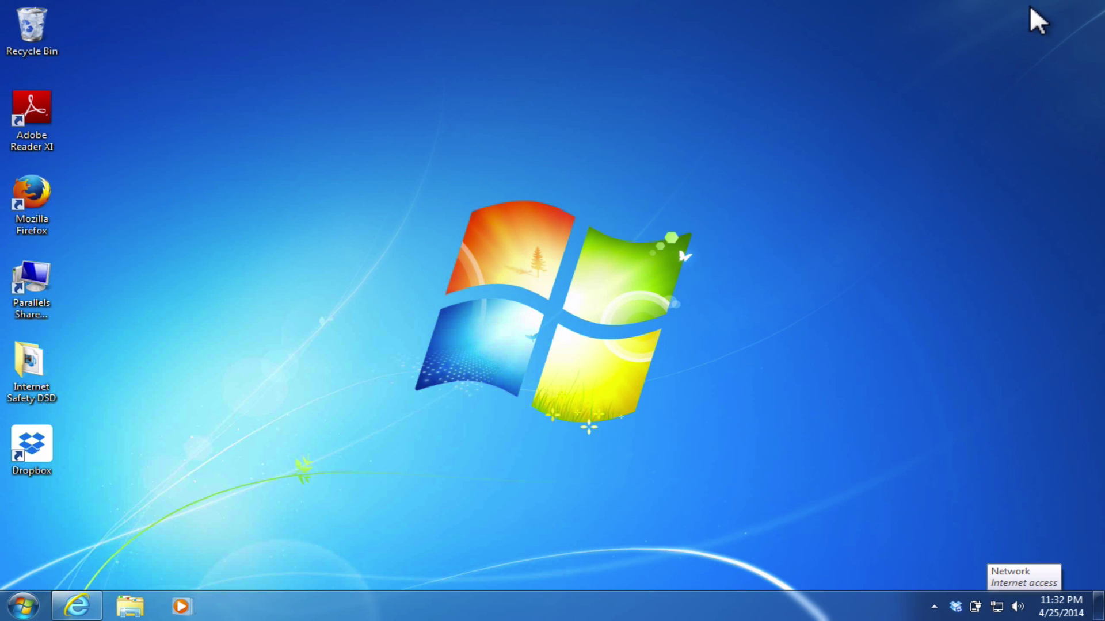
click(956, 607)
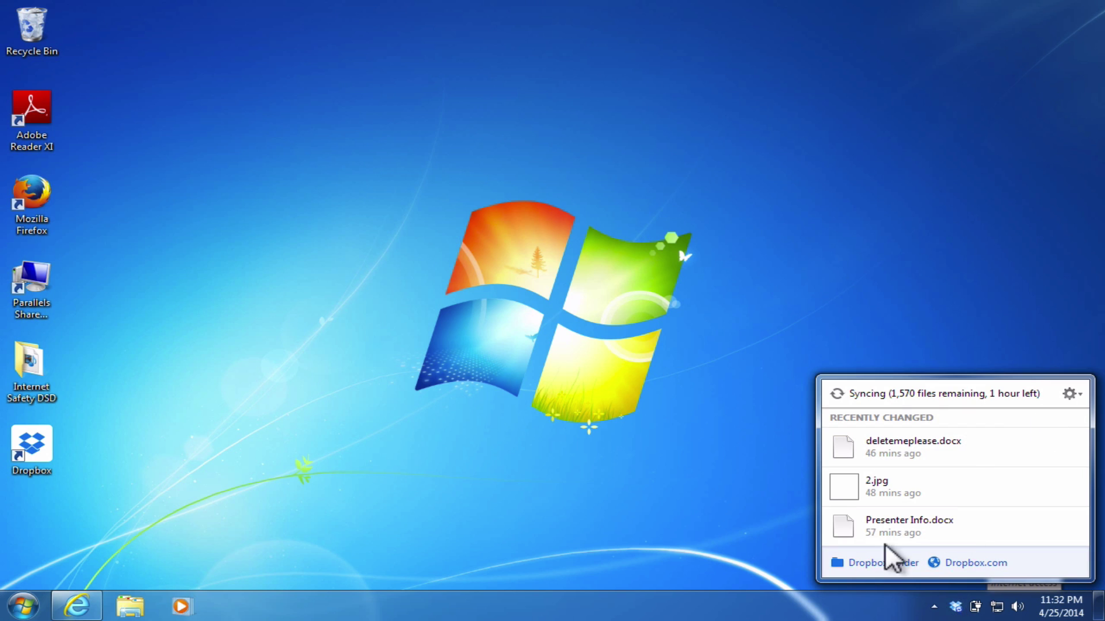
click(843, 562)
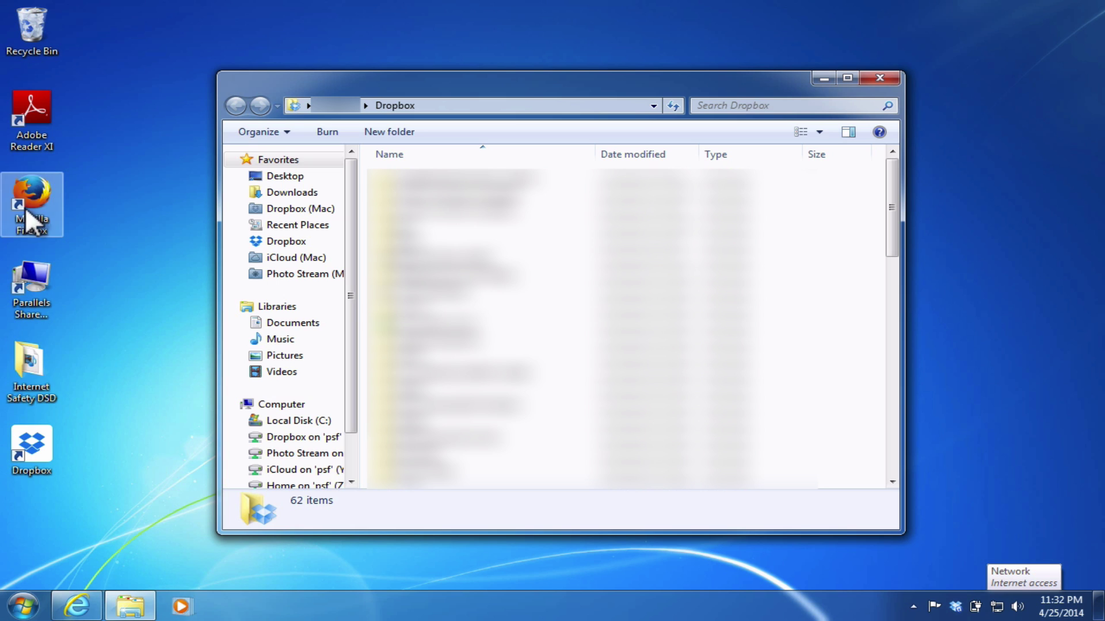
- Copy the Adobe Reader XI desktop shortcut into the Dropbox folder, then open the Family folder
click(30, 115)
drag(482, 309, 590, 456)
drag(34, 118, 39, 117)
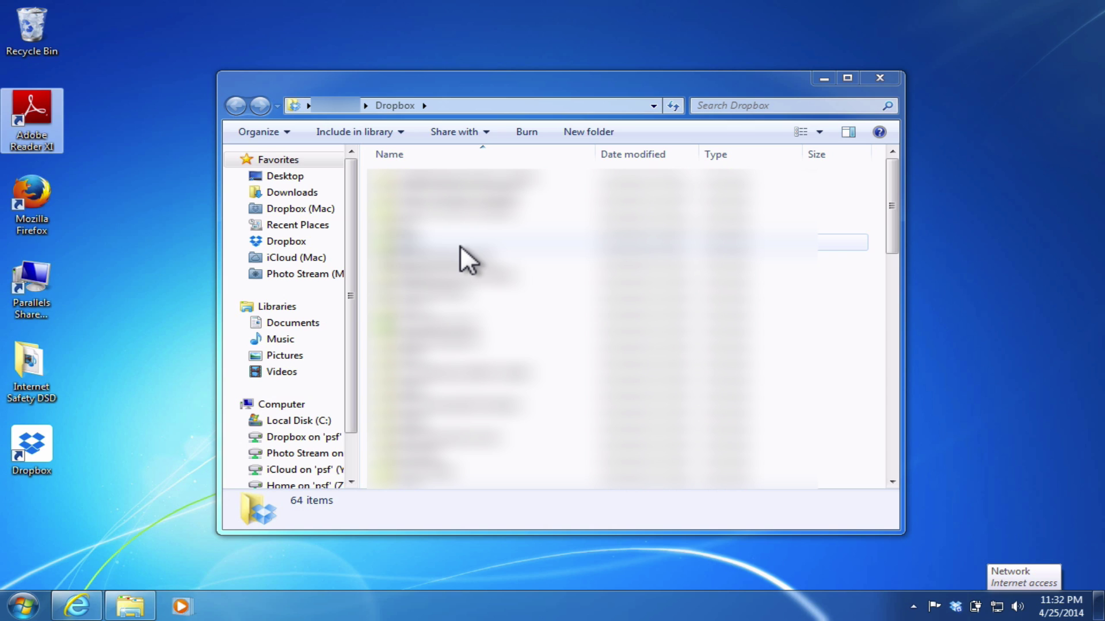
double_click(424, 288)
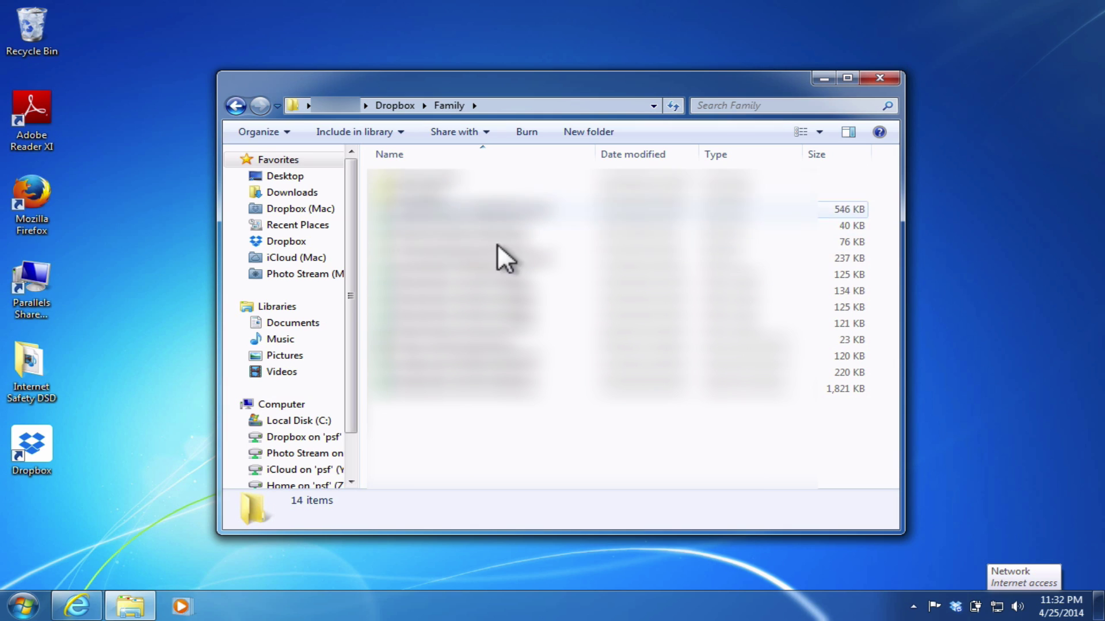
- Return to the main Dropbox folder and copy a share link for 2 attendance-rolls.pdf
click(239, 110)
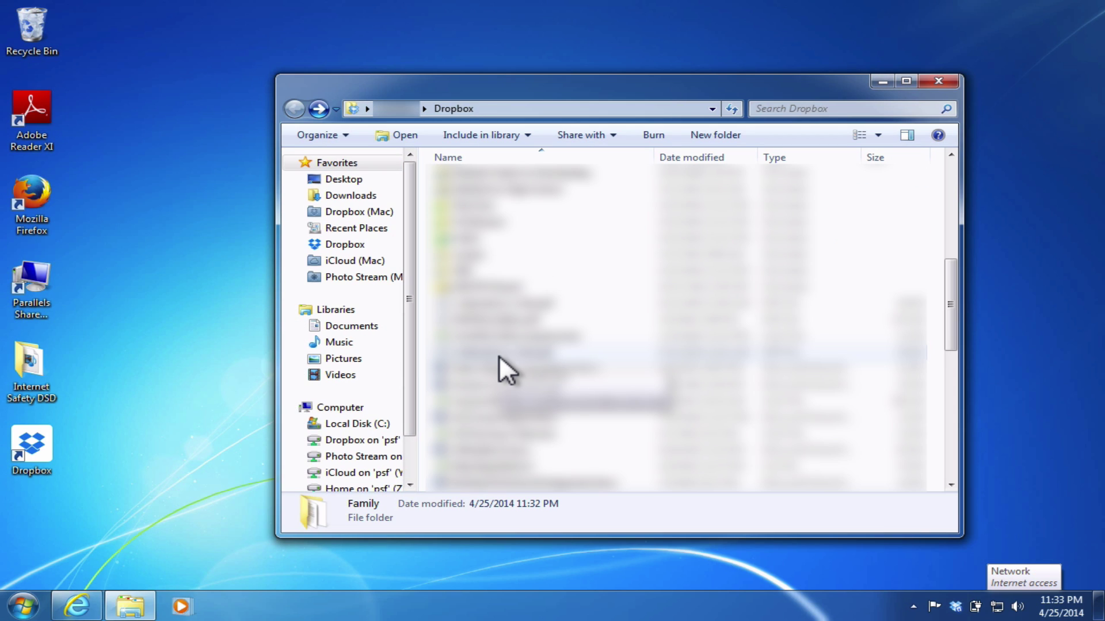
double_click(498, 355)
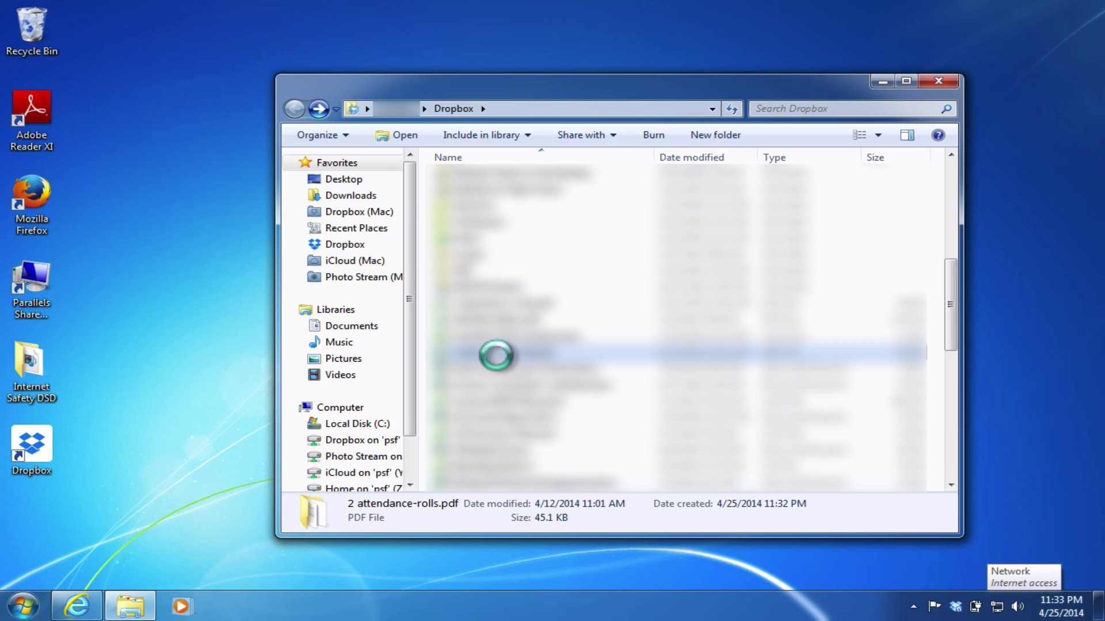
right_click(498, 359)
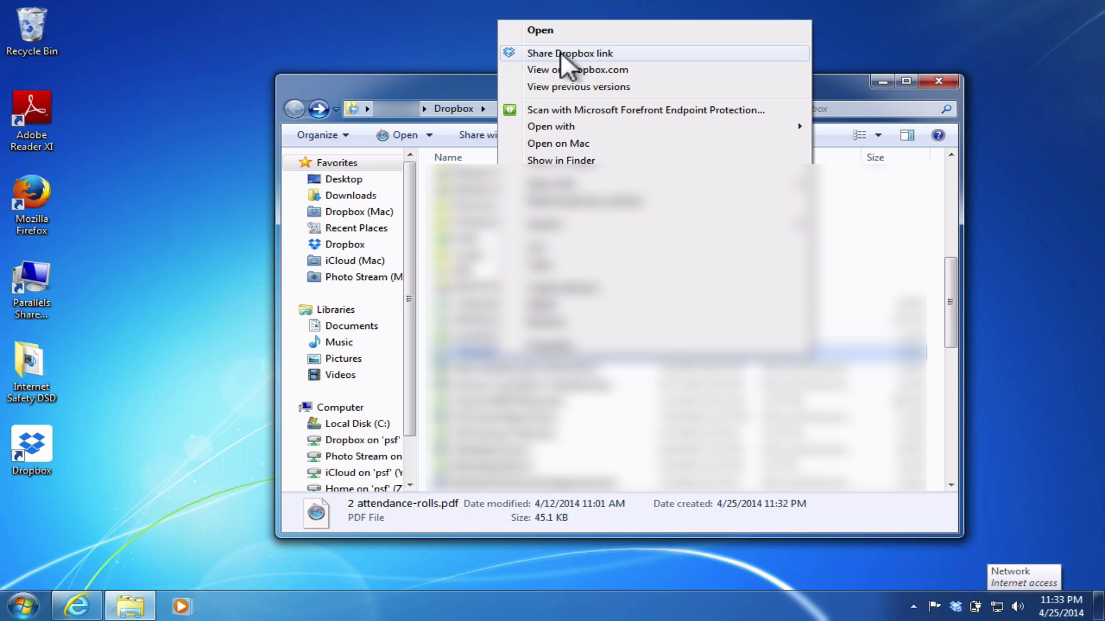
click(632, 53)
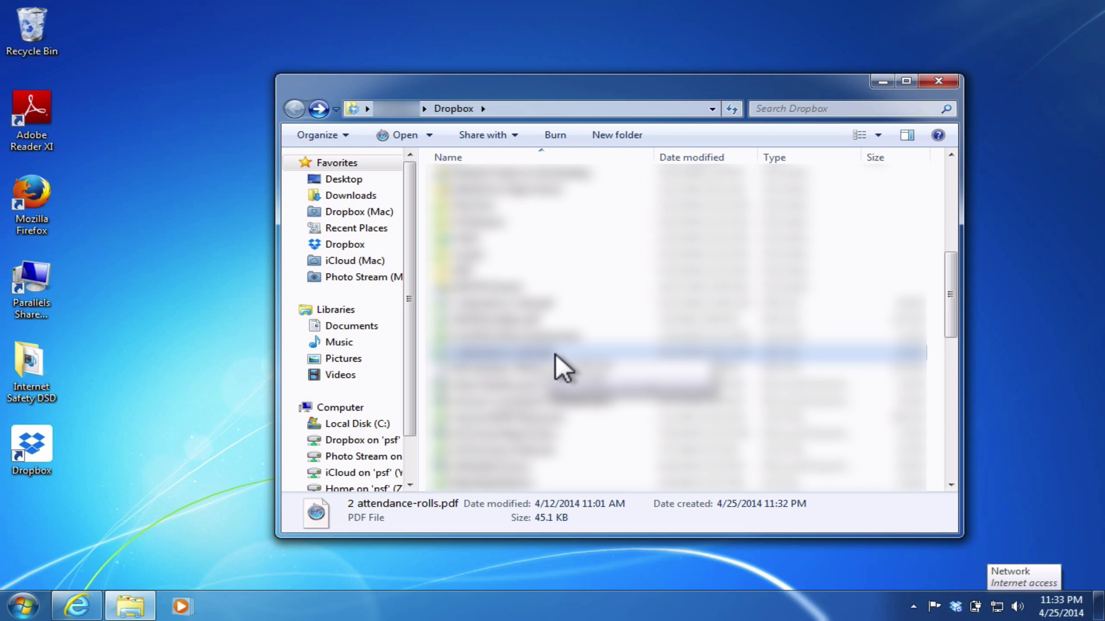
- Copy the Dropbox share link for 2 attendance-rolls.pdf again from its context menu
scroll(554, 354, up, 1)
double_click(546, 351)
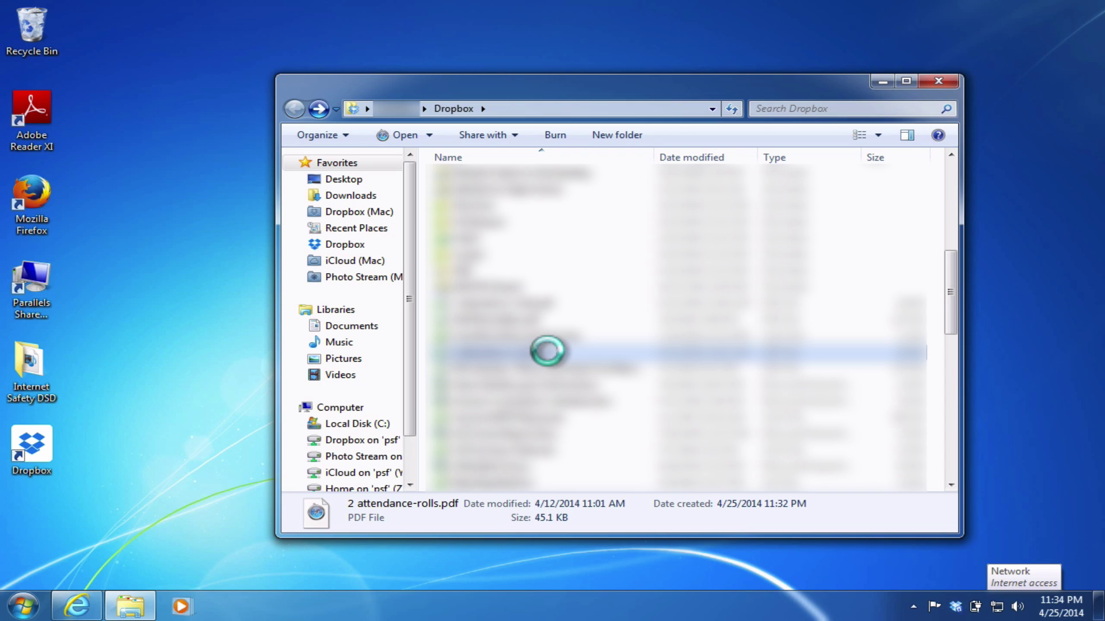
right_click(552, 351)
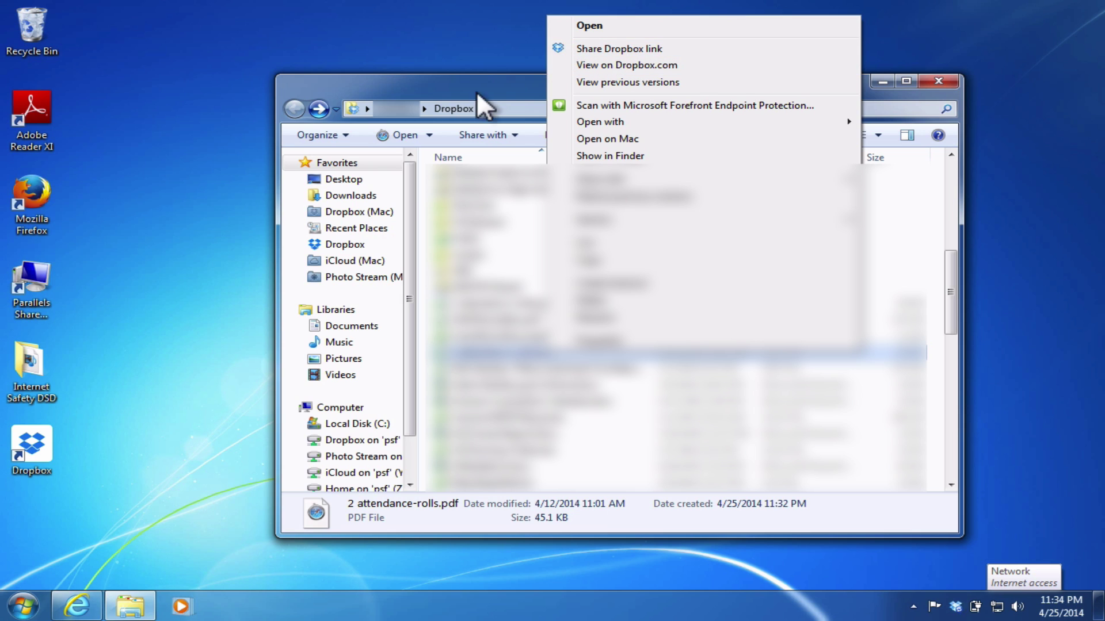
click(410, 302)
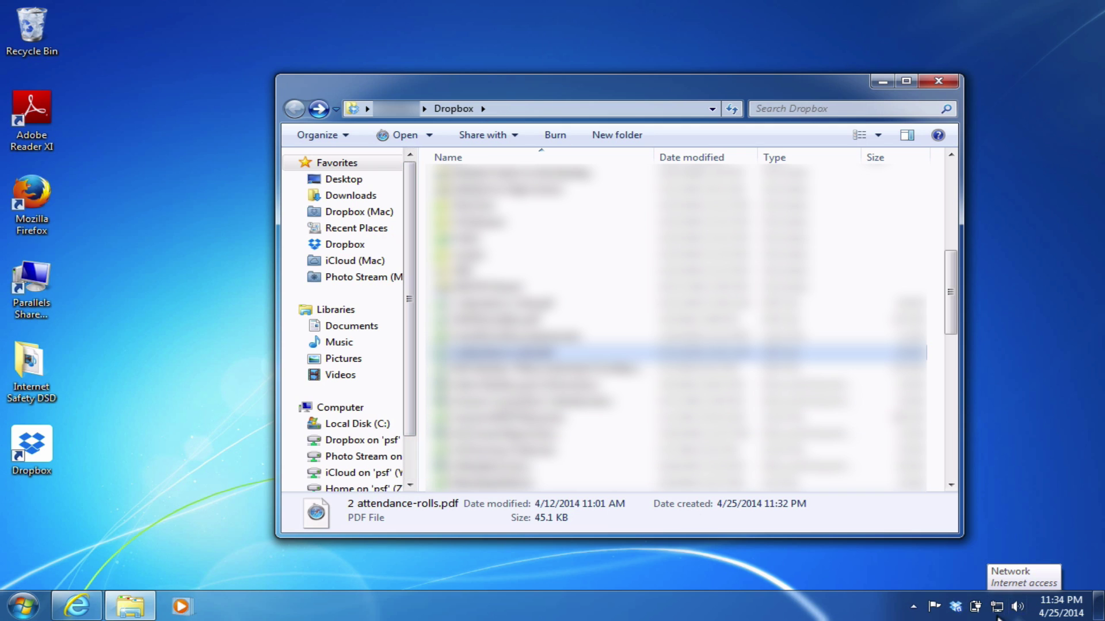
mouse_move(957, 608)
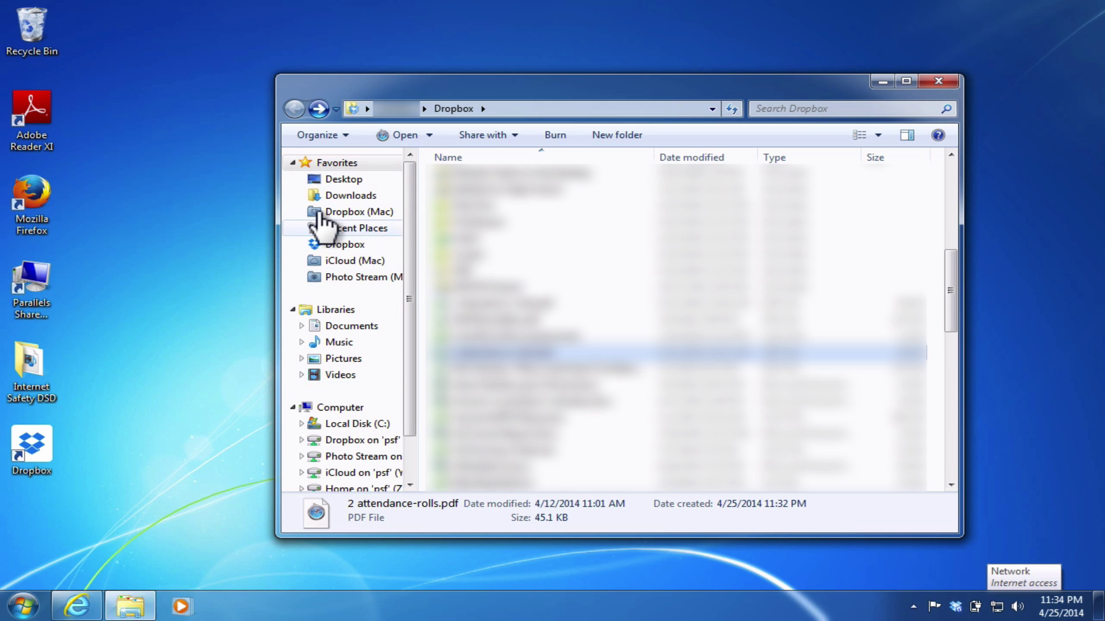
- Close the Dropbox and Libraries Explorer windows and launch Microsoft Word from the Start menu
click(344, 179)
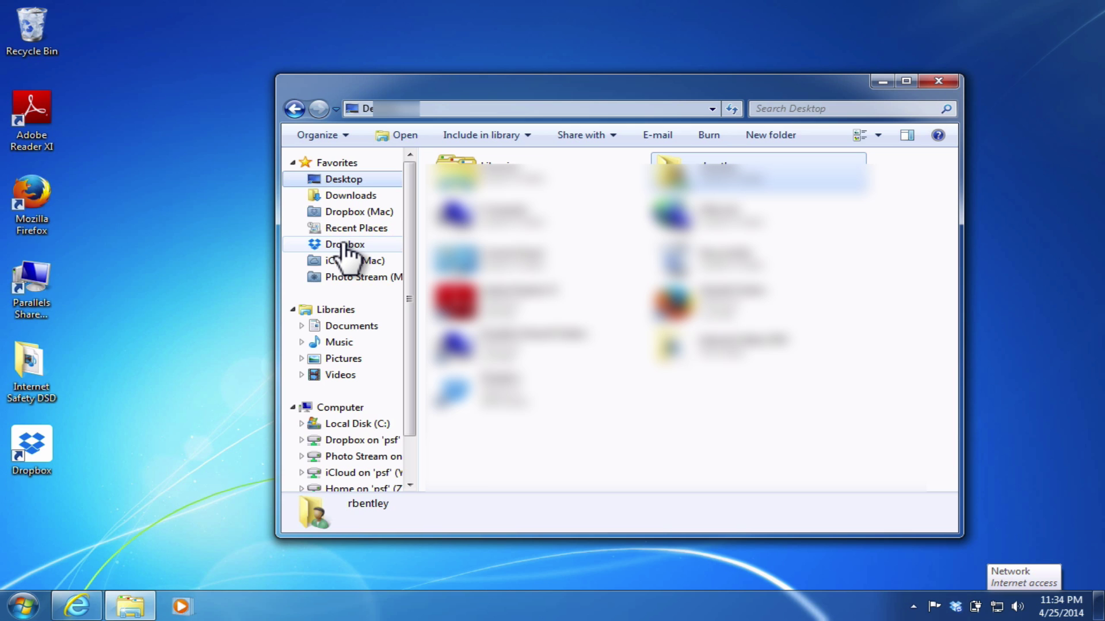
click(344, 244)
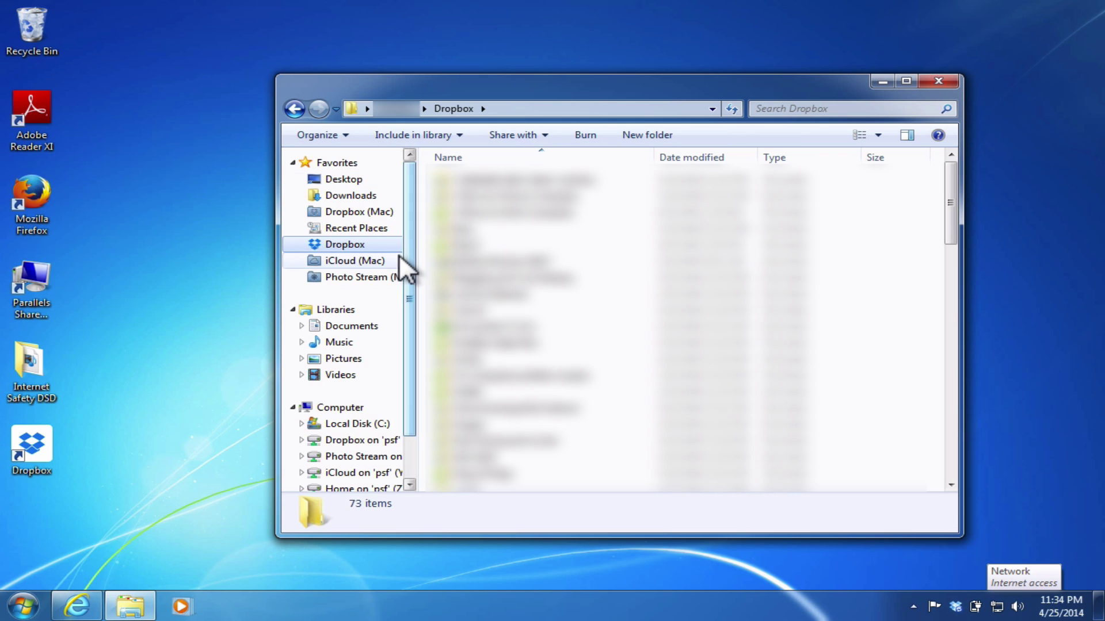
key(alt+F4)
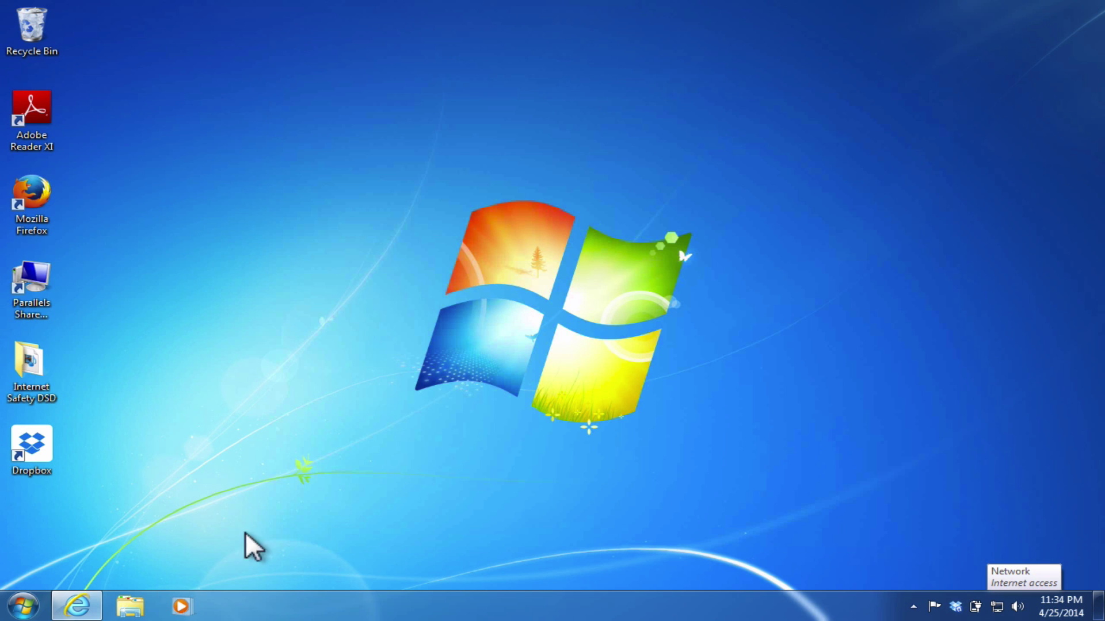
click(130, 607)
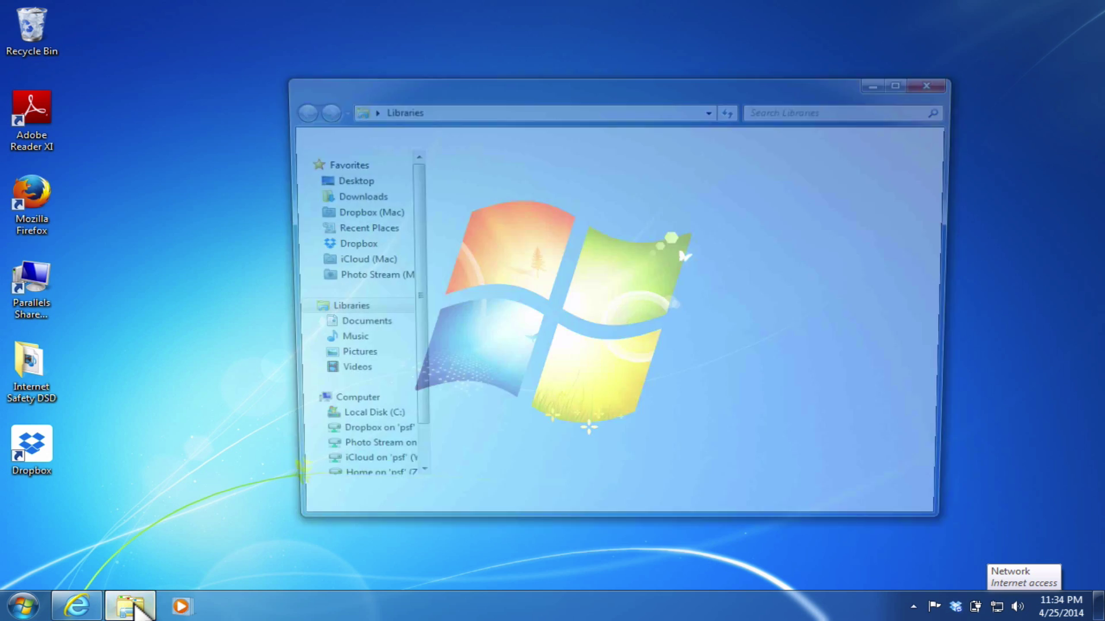
key(alt+F4)
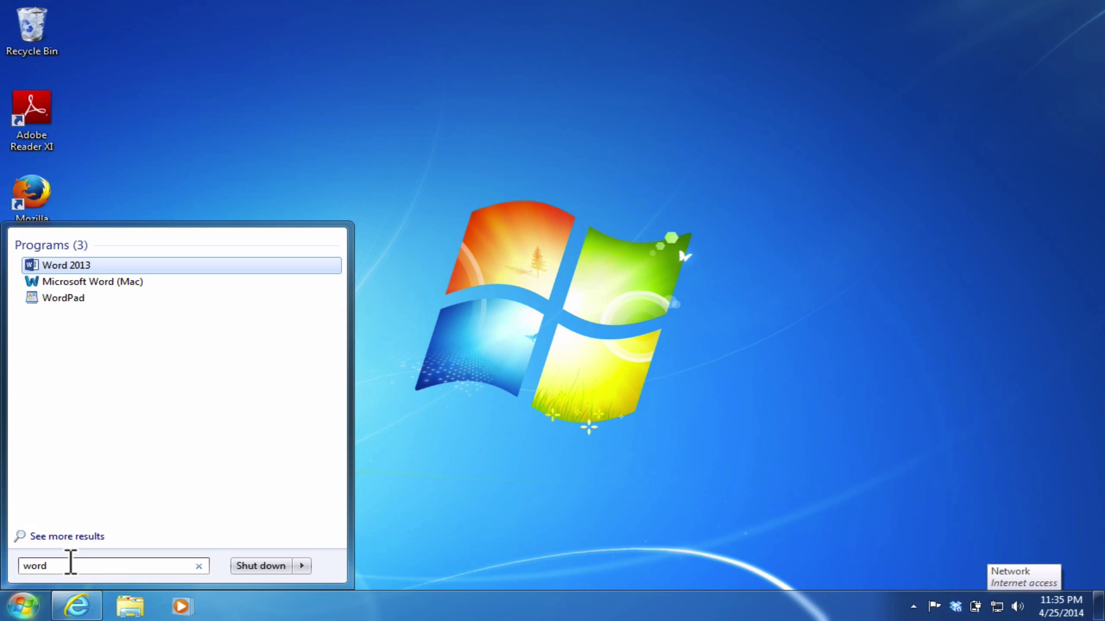
key(Escape)
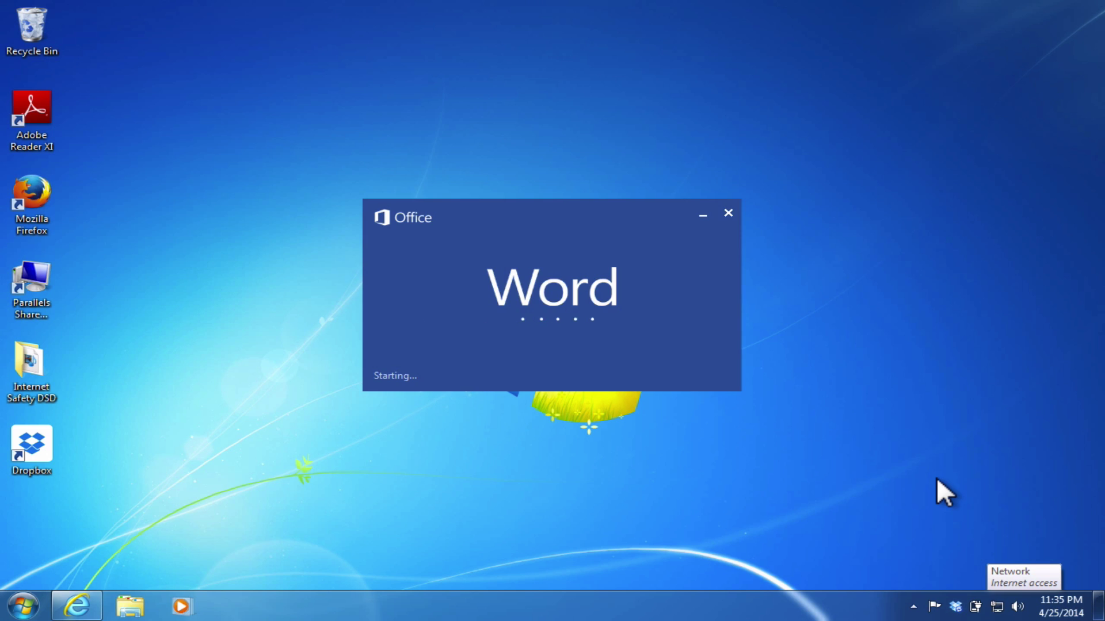
- Type two lines of placeholder text into Document1 and go to File > Save As
text(Kj;jlk;ajsl;kfjl;kasjlf;kjaslk;dflkajs;lkdfjlk;fjaslkjdf;lkajskldfj)
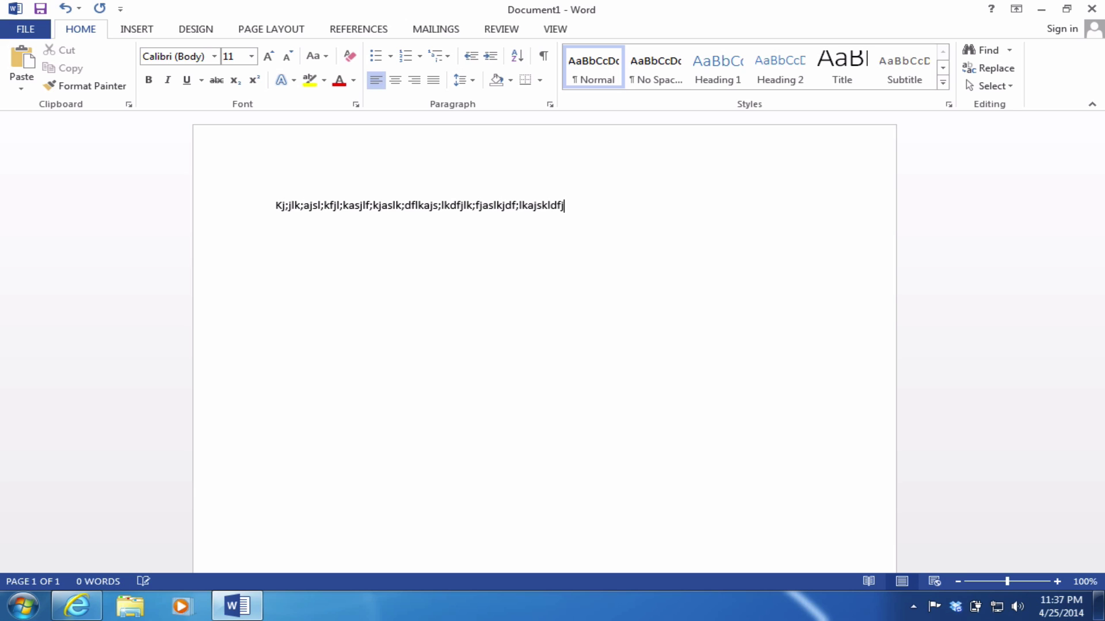
key(Return)
text(As;lkfkadslkfjal;skdfjasdf)
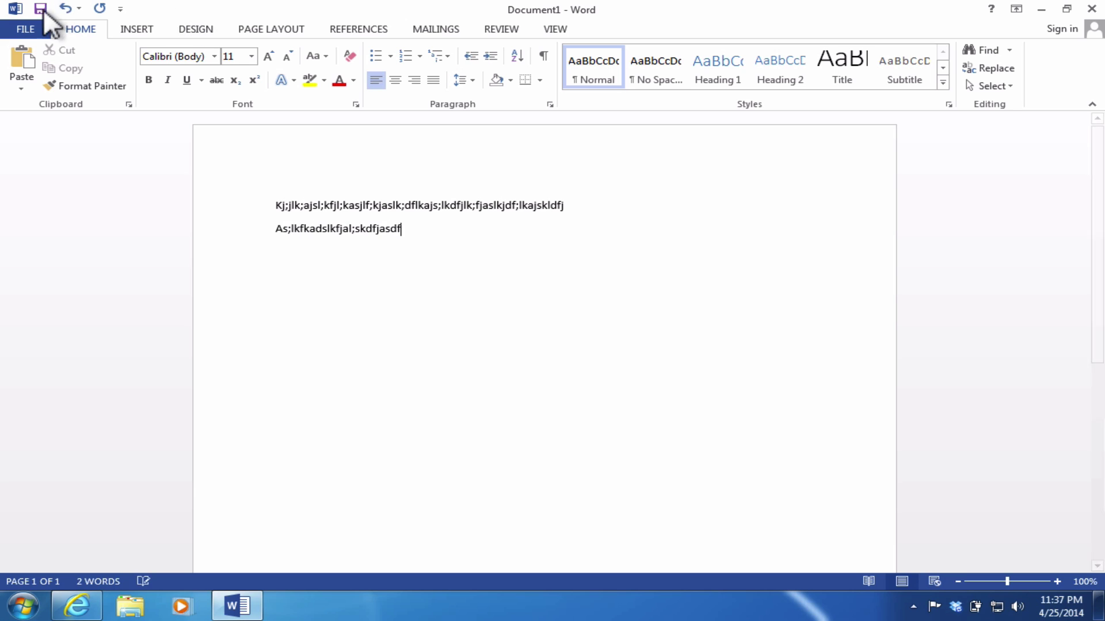
click(28, 30)
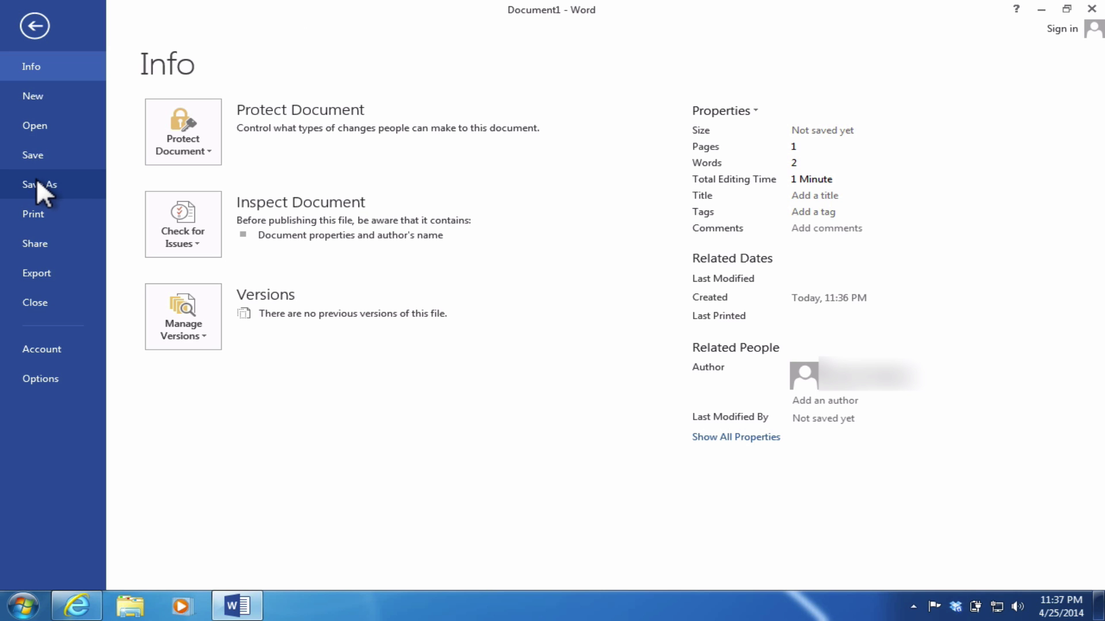
click(37, 157)
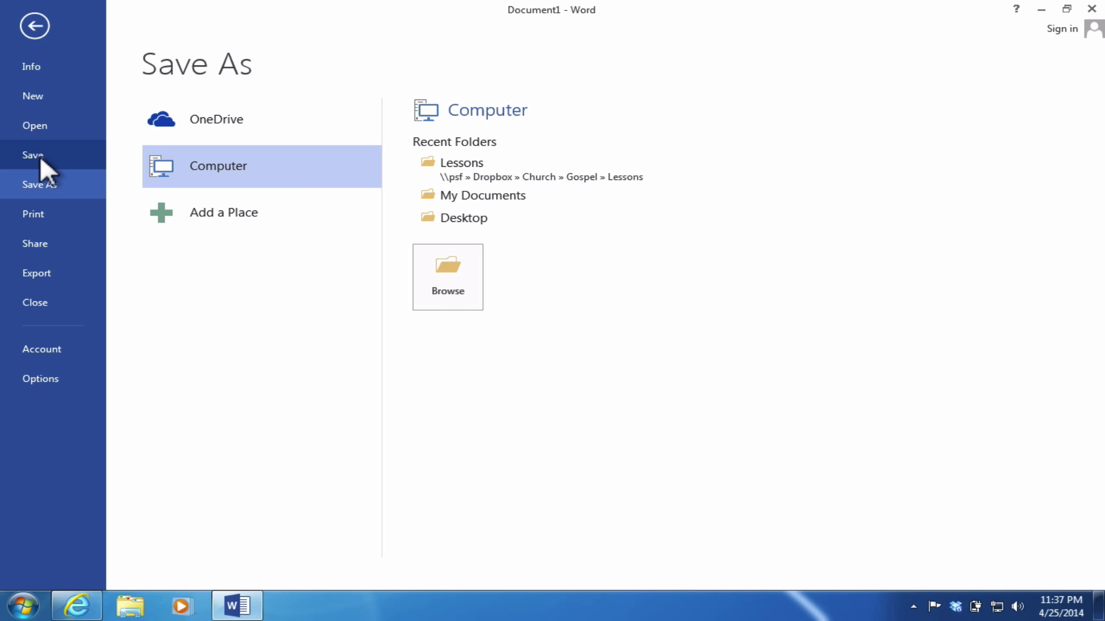
- Save the two-line document as Kj.docx in the Dropbox folder via the Favorites pane
click(464, 217)
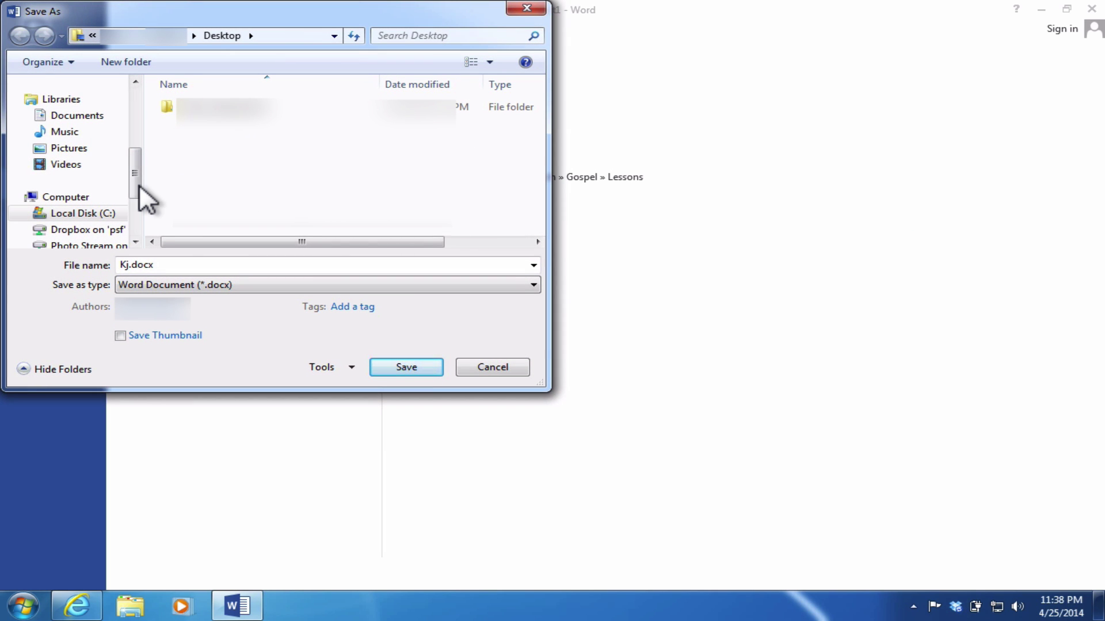
drag(140, 187, 135, 103)
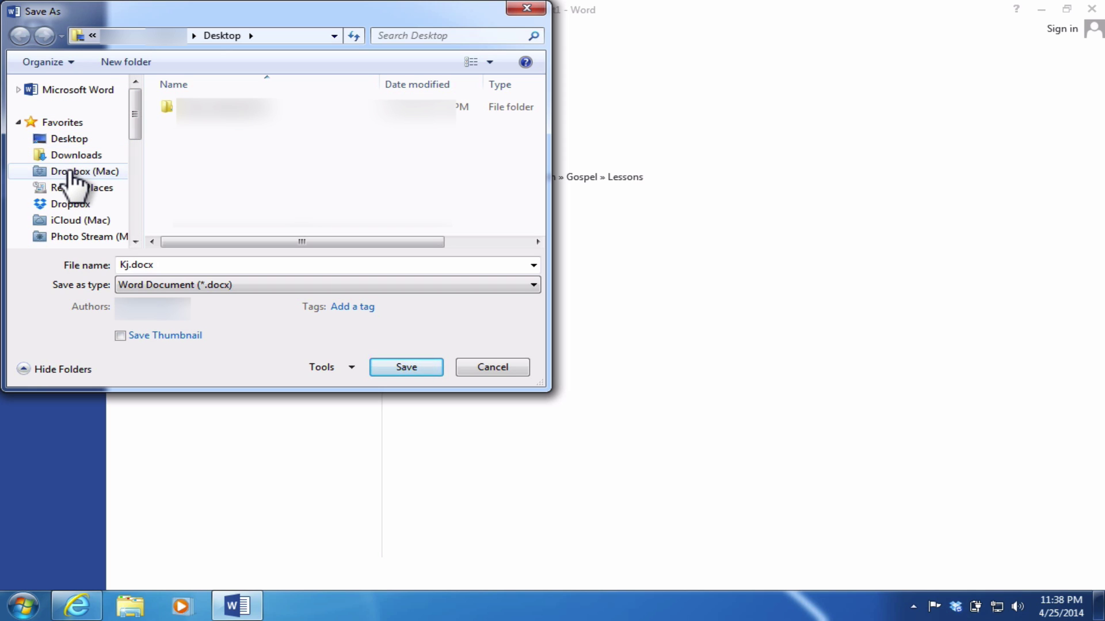
click(85, 206)
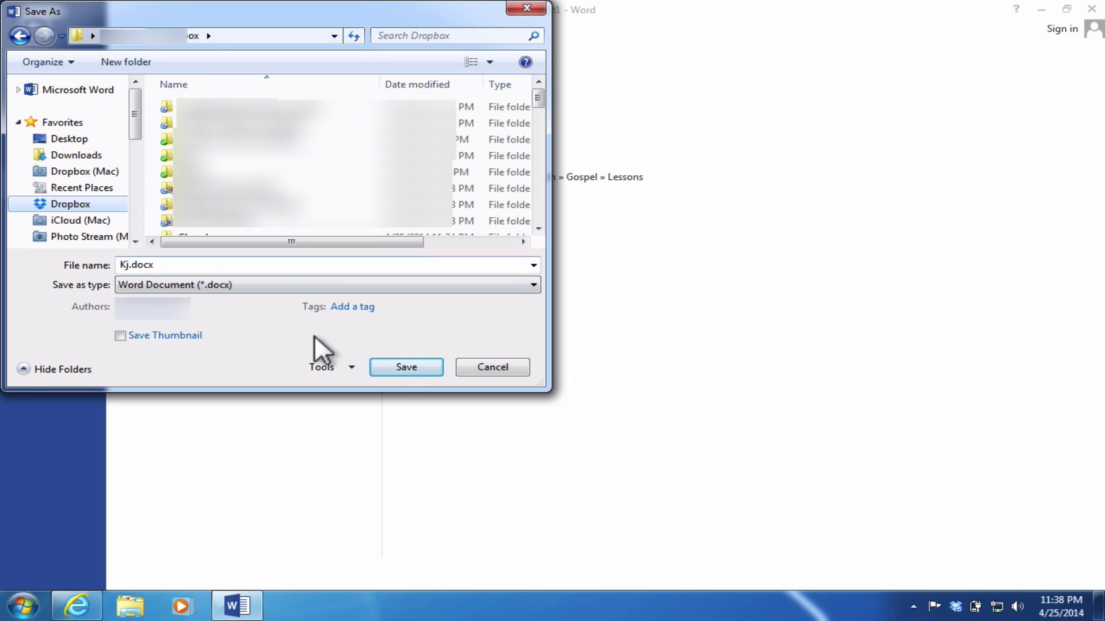
click(390, 366)
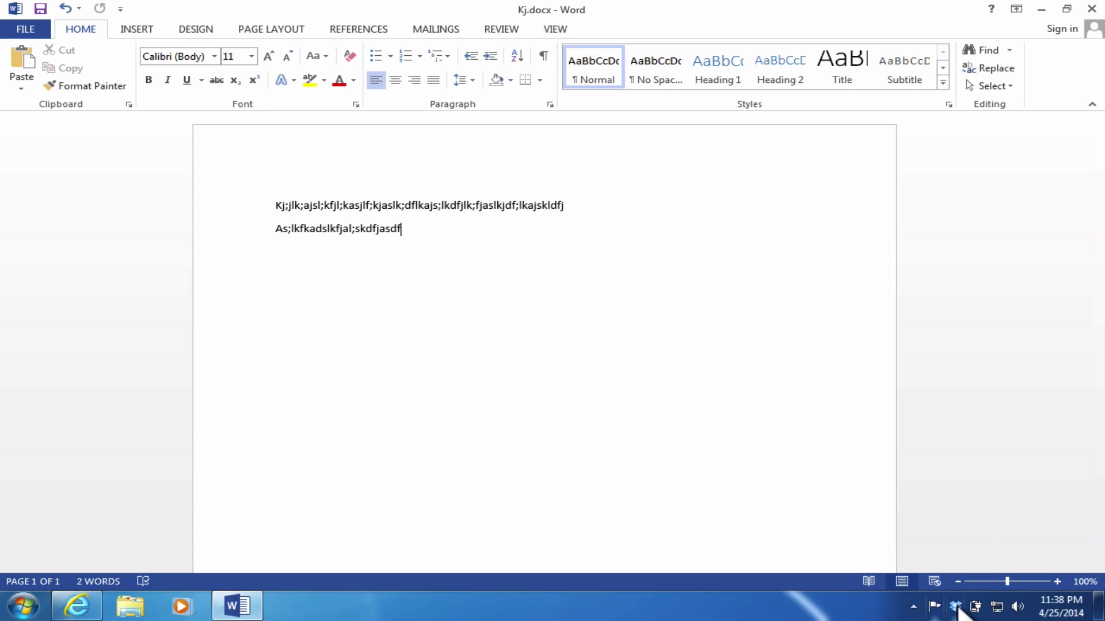
mouse_move(955, 611)
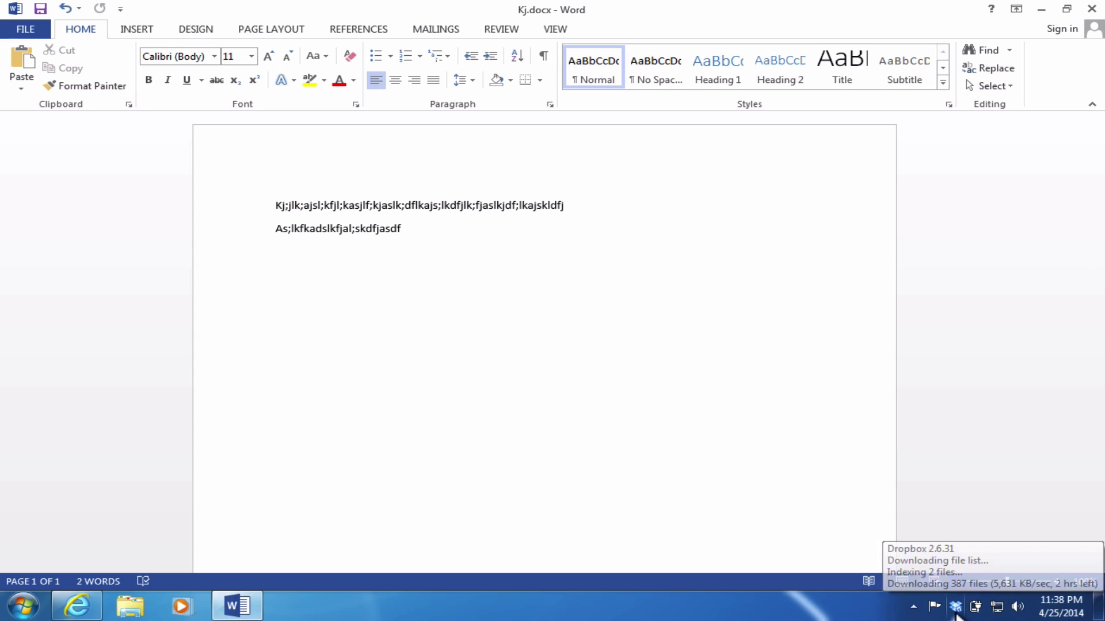
- Minimize Word, bring back Internet Explorer's Dropbox download page, and select its URL
click(1042, 8)
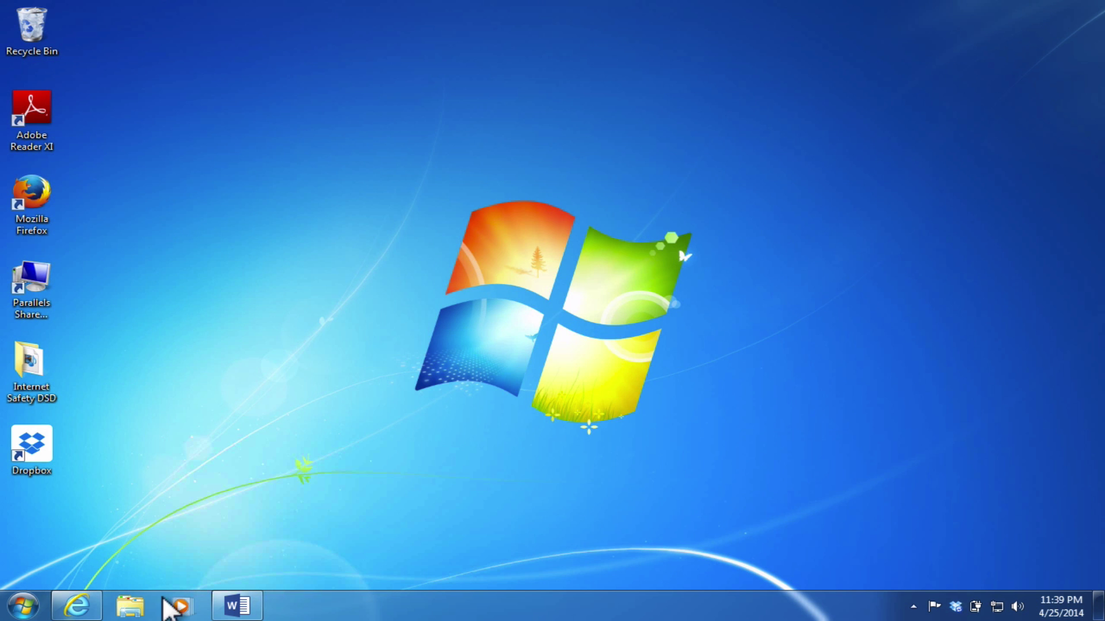
mouse_move(78, 609)
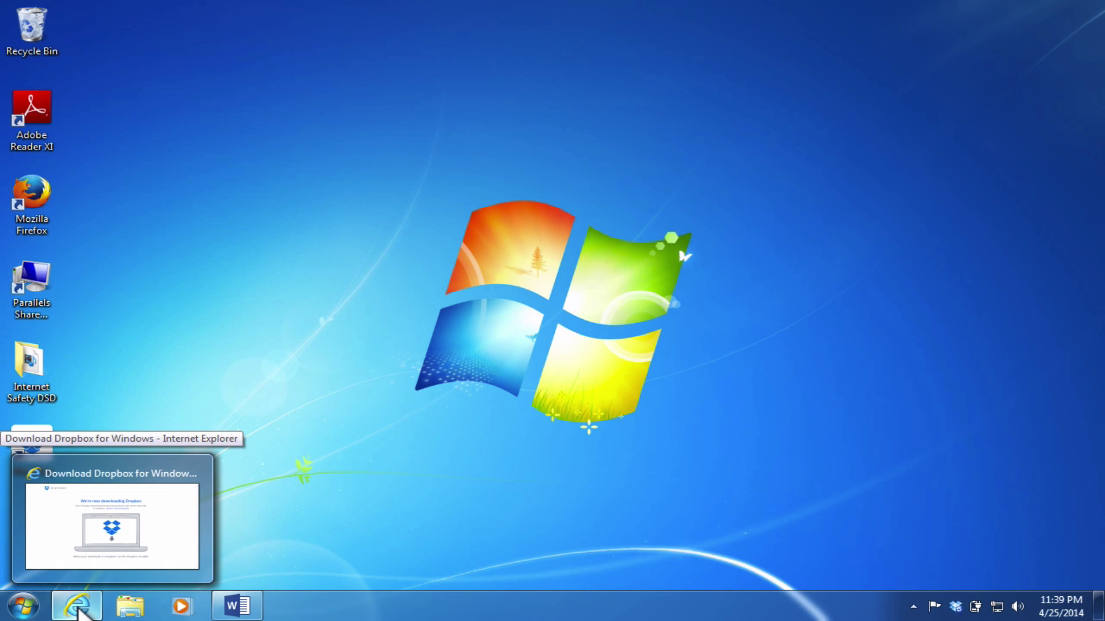
click(79, 611)
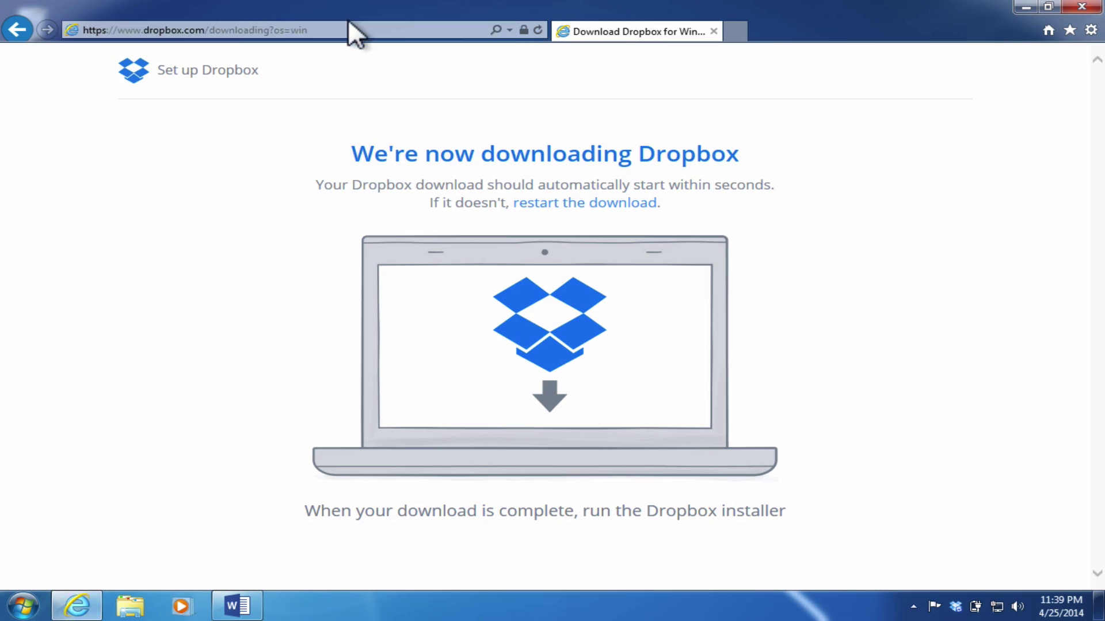
click(348, 28)
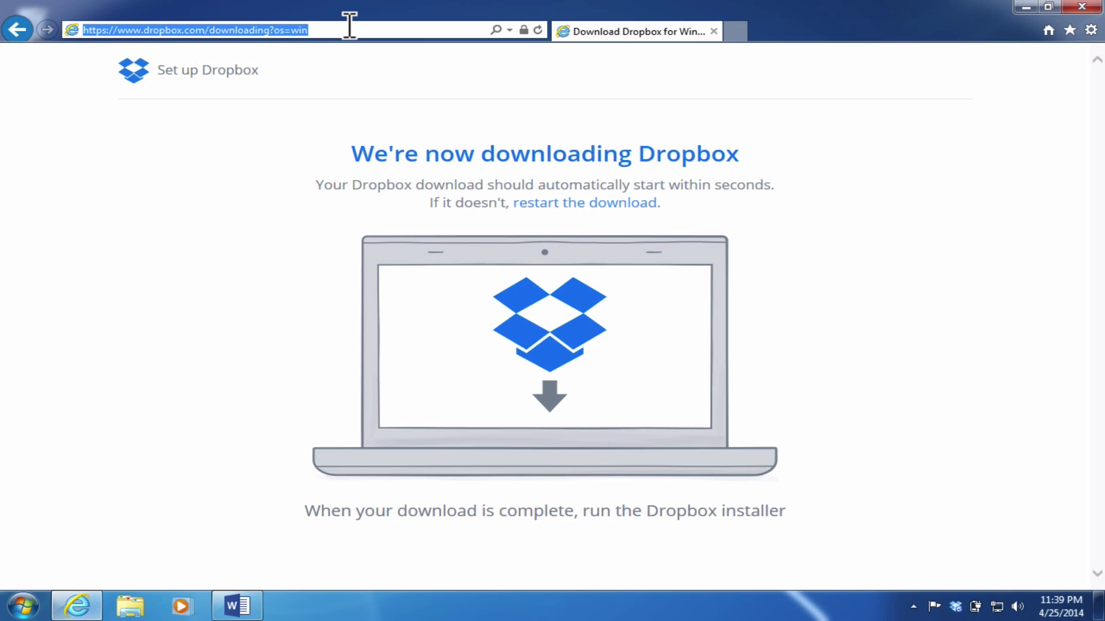